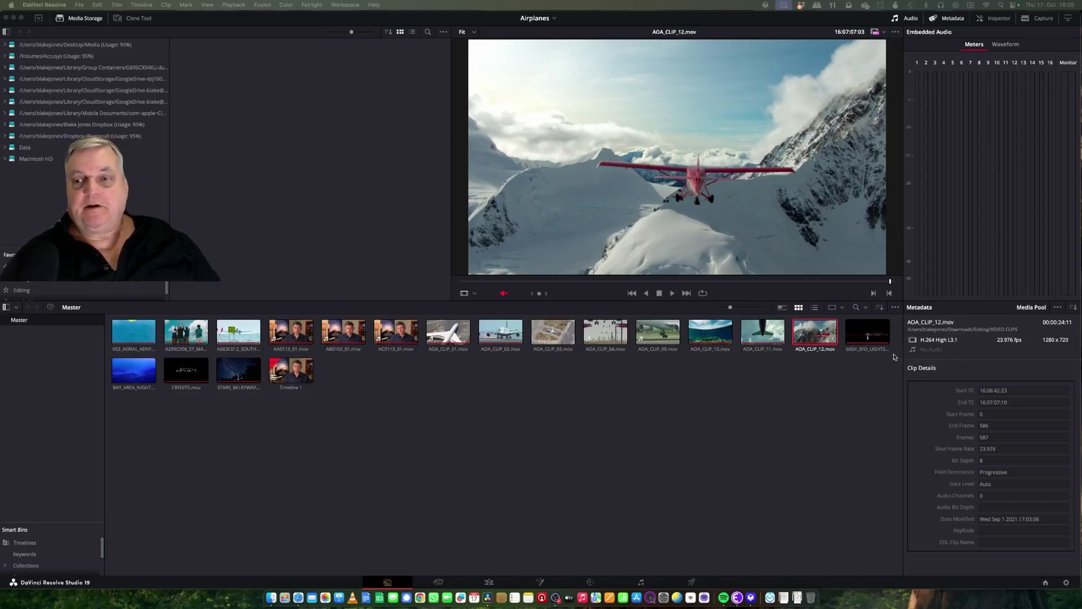
Step: Build Timeline 2 from the selected airplane clips, open it, and scrub through its clips
{"action": "left_click_drag", "start_coordinate": [893, 357], "coordinate": [111, 325]}
{"action": "right_click", "coordinate": [127, 328]}
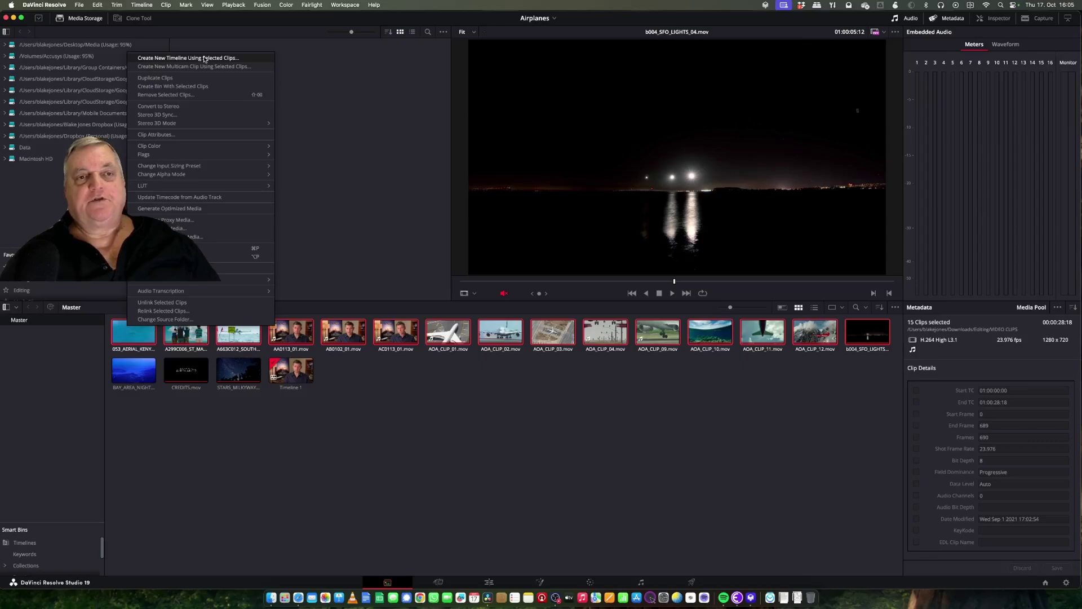
{"action": "left_click", "coordinate": [205, 59]}
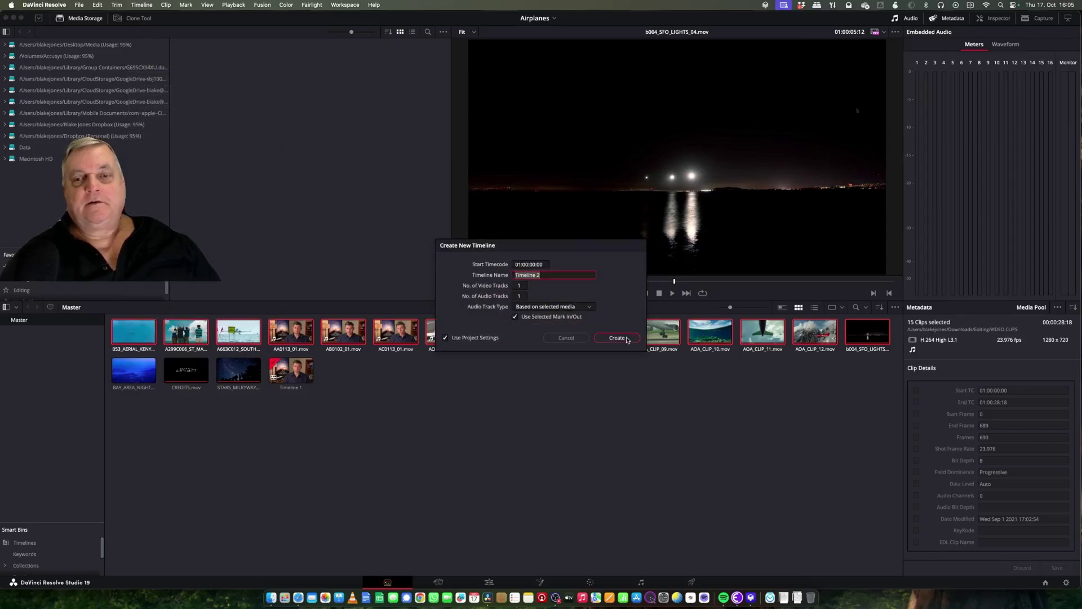
{"action": "left_click", "coordinate": [627, 338]}
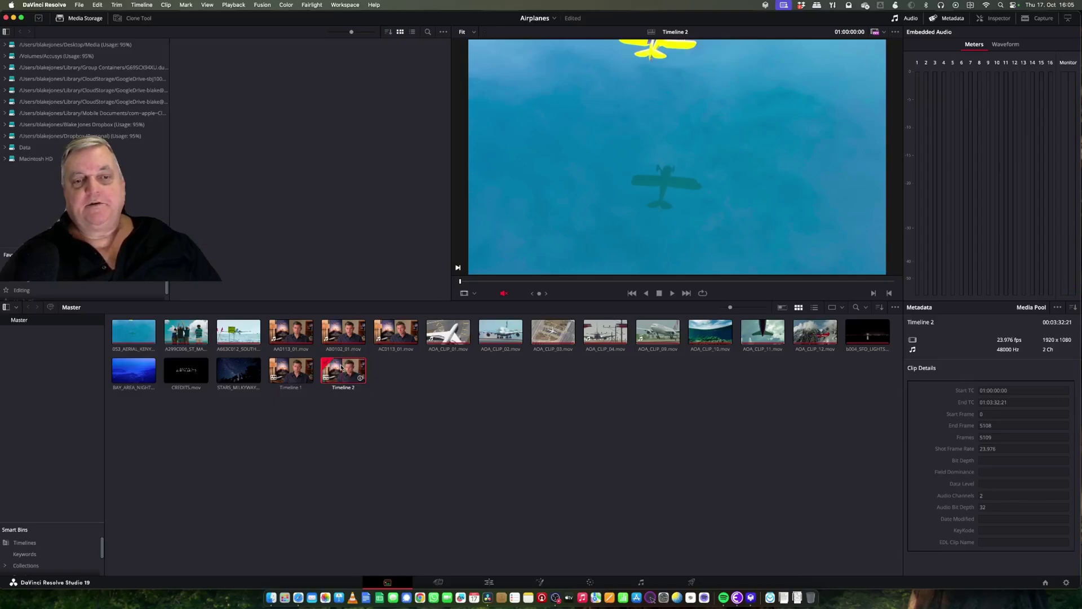
{"action": "double_click", "coordinate": [341, 368]}
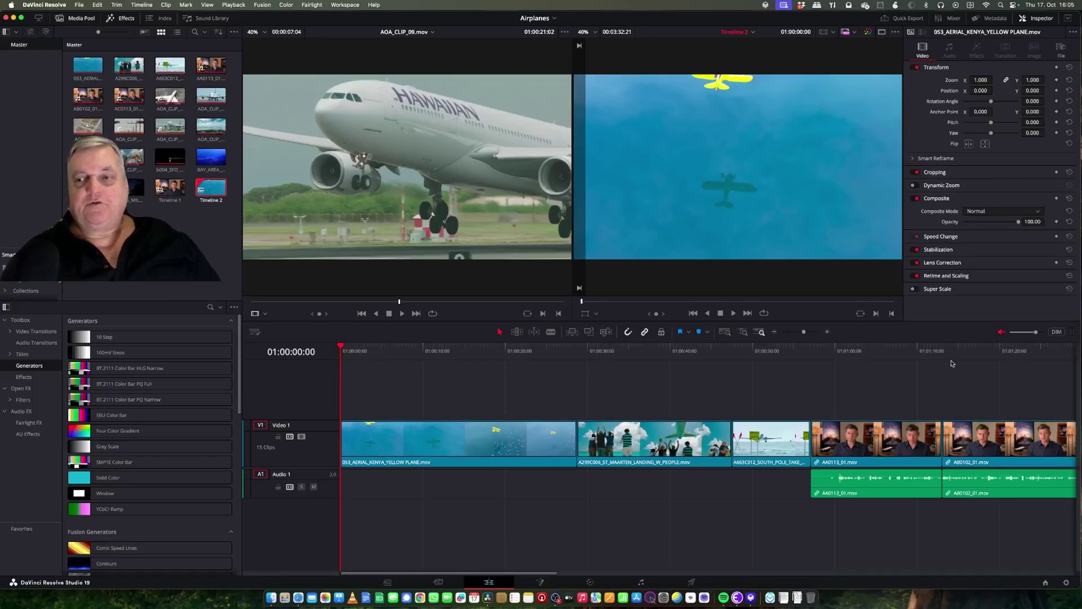
{"action": "left_click_drag", "start_coordinate": [948, 351], "coordinate": [769, 350]}
Step: Switch Timeline 2 to the Color page and go from the HDR wheels back to the primary wheels
{"action": "key", "text": "shift+6"}
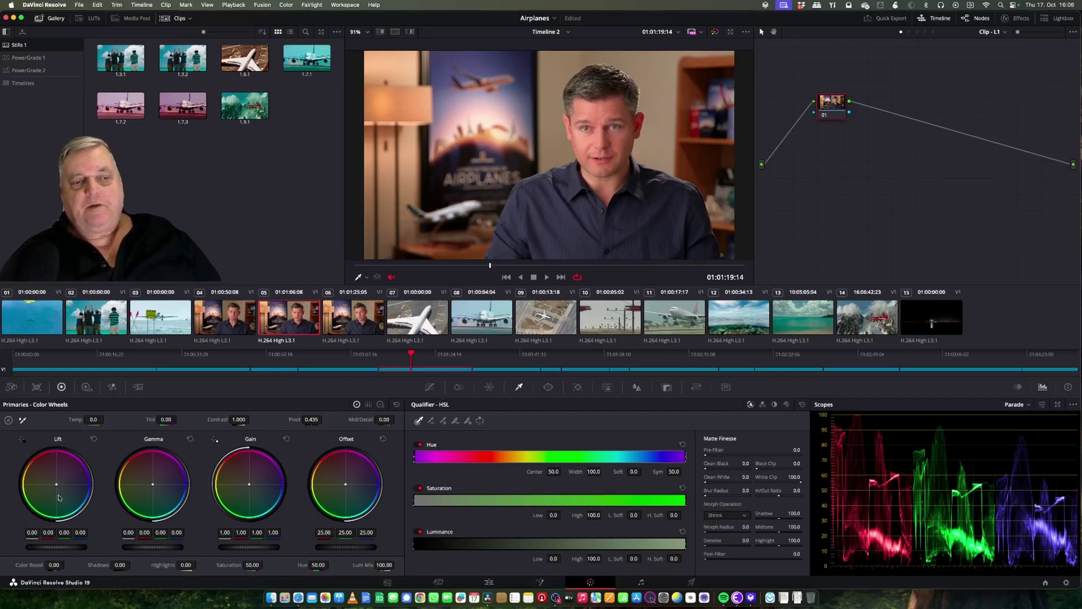
{"action": "left_click", "coordinate": [86, 387]}
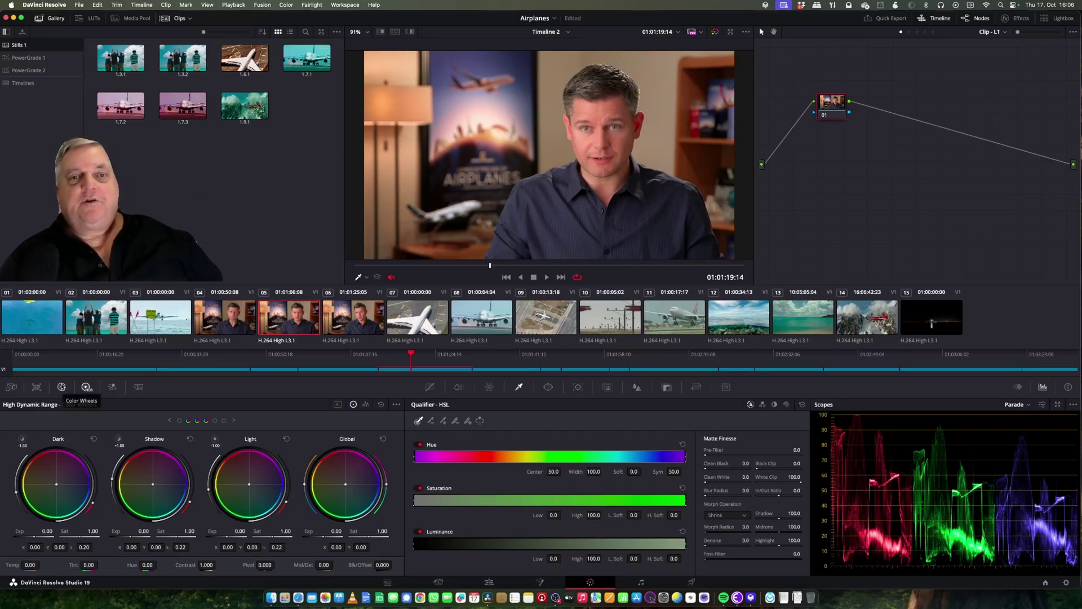
{"action": "left_click", "coordinate": [62, 386]}
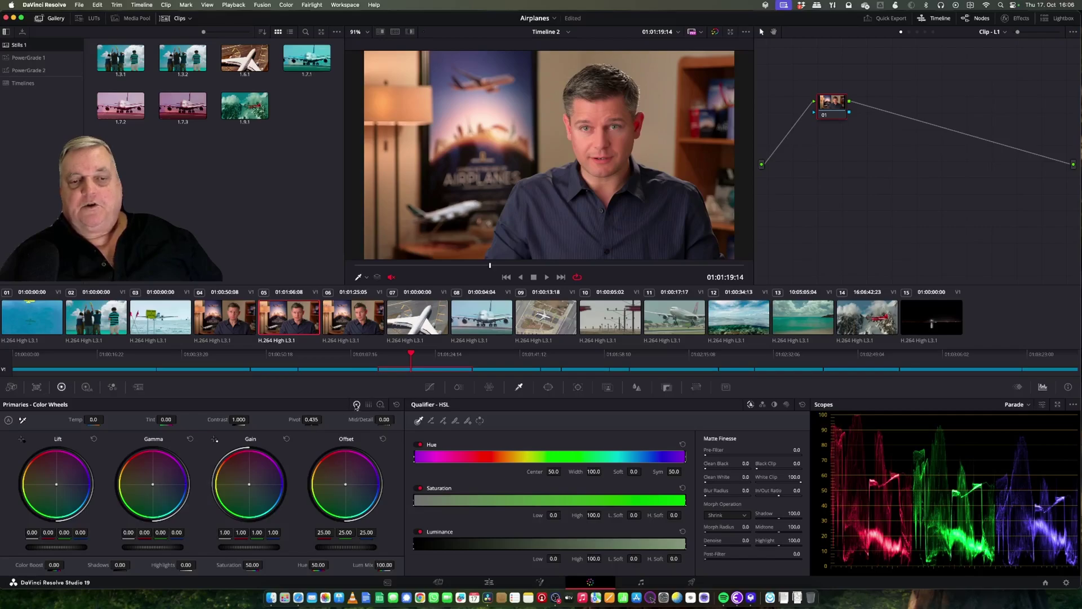
{"action": "left_click", "coordinate": [369, 404]}
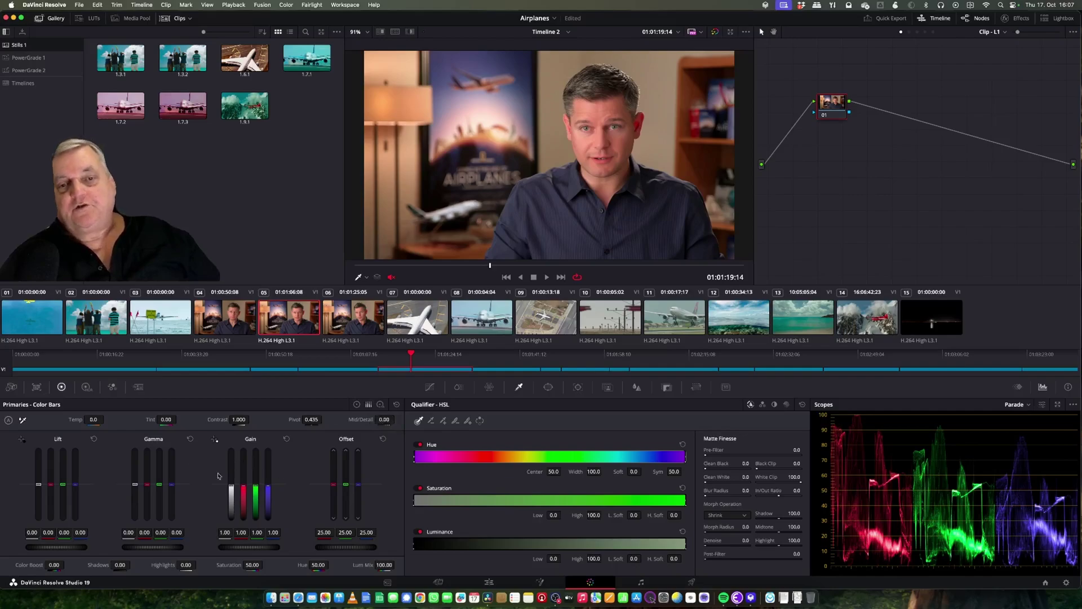
{"action": "left_click", "coordinate": [381, 405]}
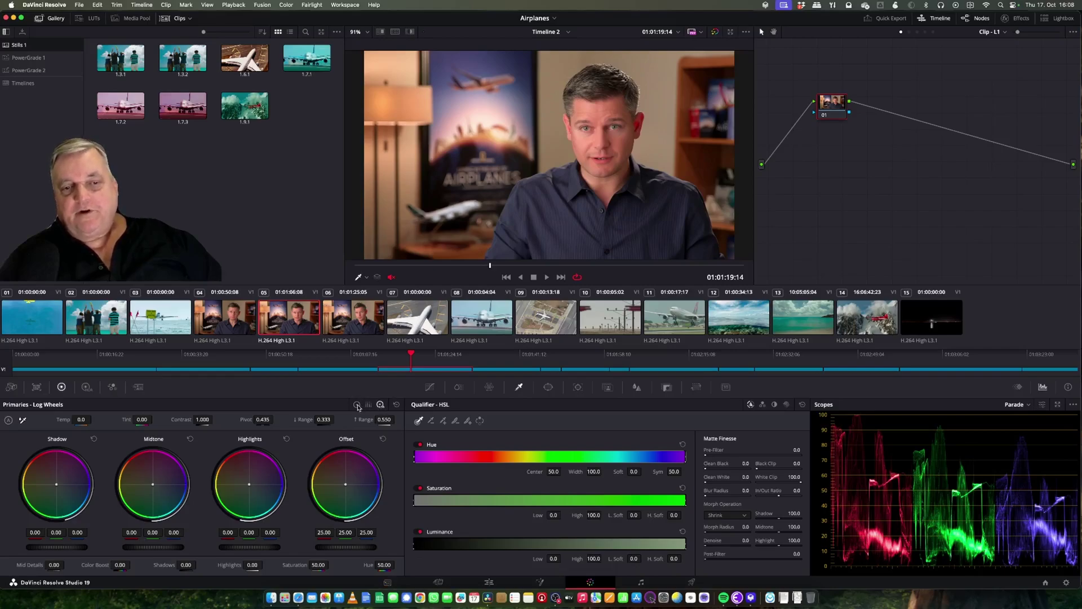
{"action": "left_click", "coordinate": [357, 405]}
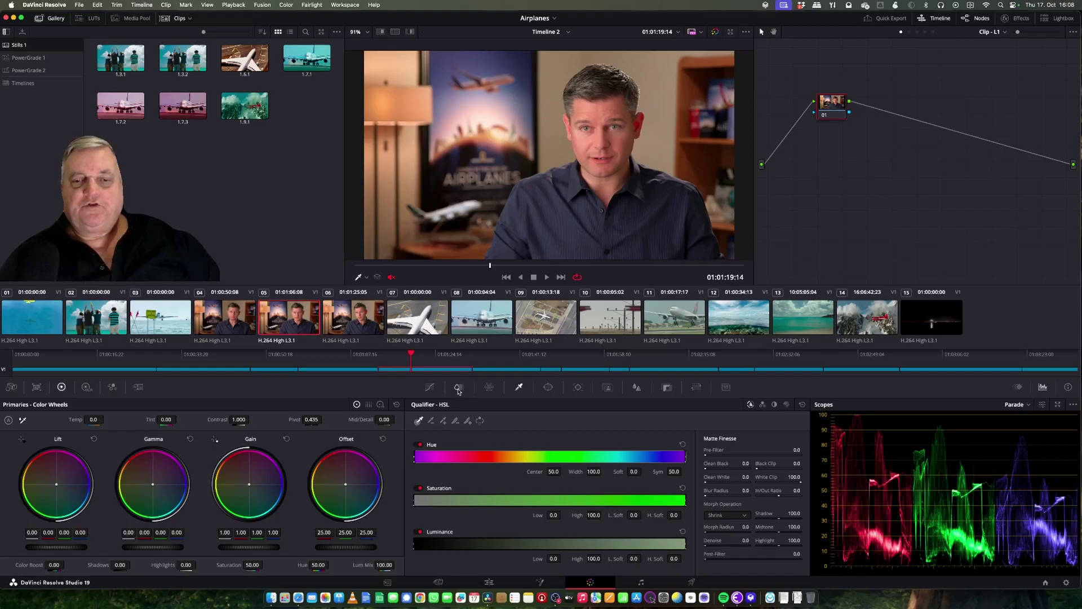
{"action": "left_click", "coordinate": [490, 387]}
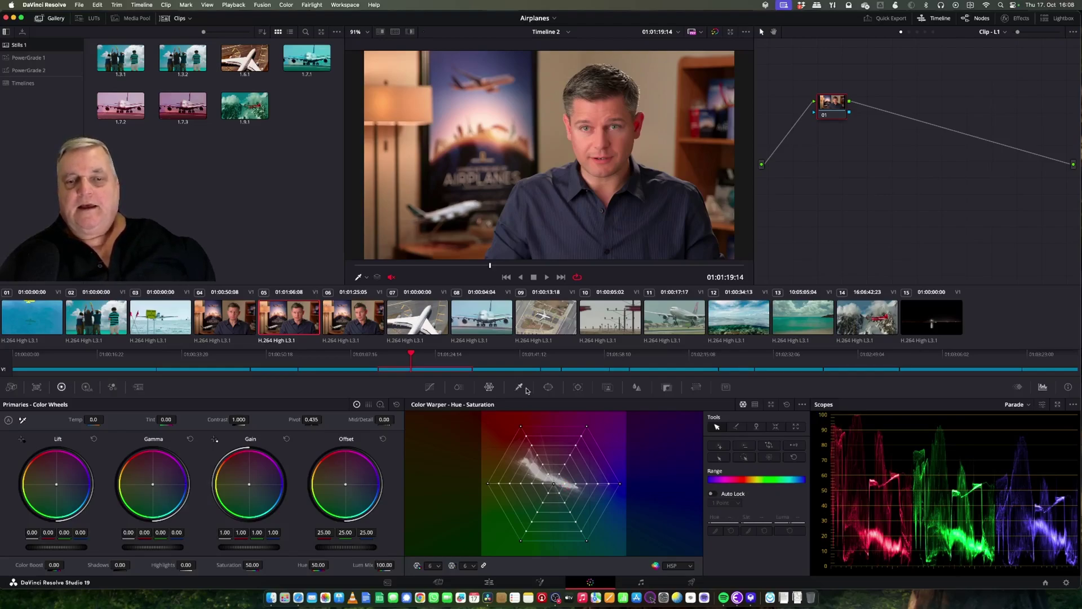
{"action": "left_click", "coordinate": [458, 387]}
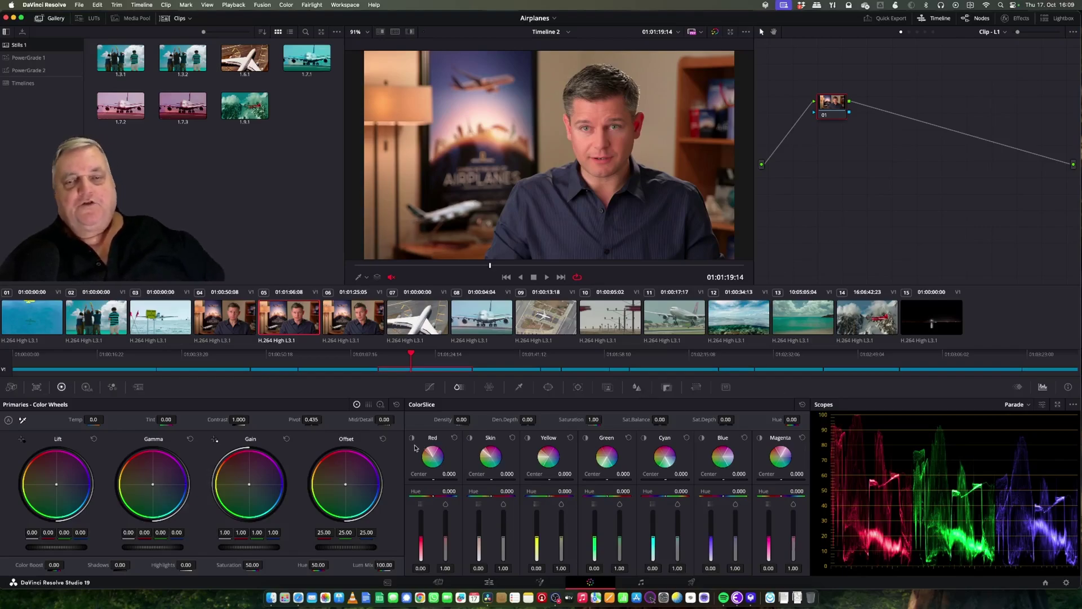
{"action": "left_click", "coordinate": [528, 389]}
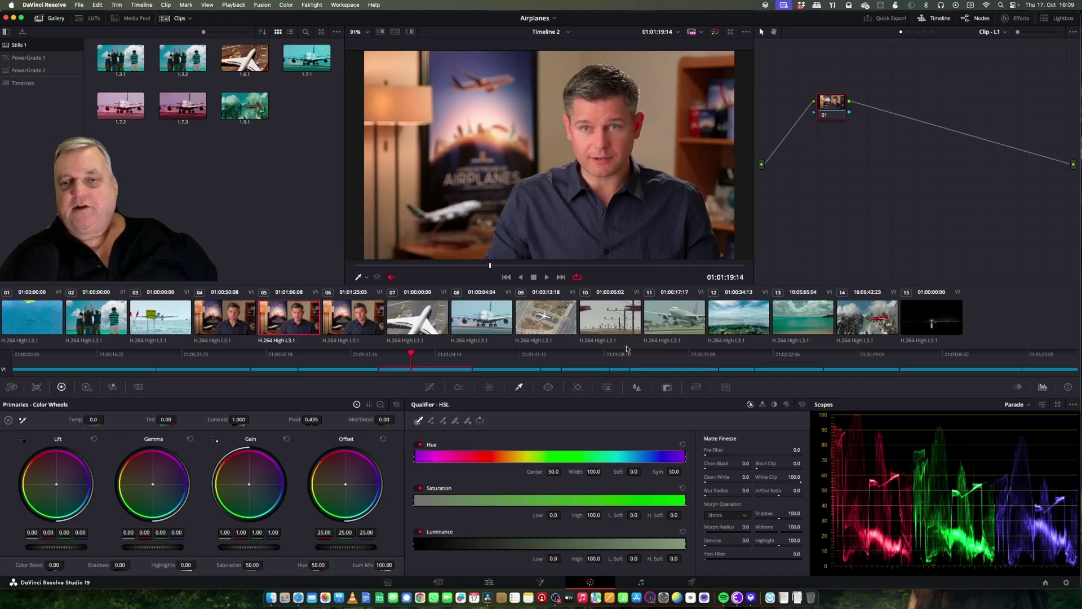
Step: Select airliner clip 11 and lower its master Lift to about -0.10
{"action": "left_click", "coordinate": [680, 315]}
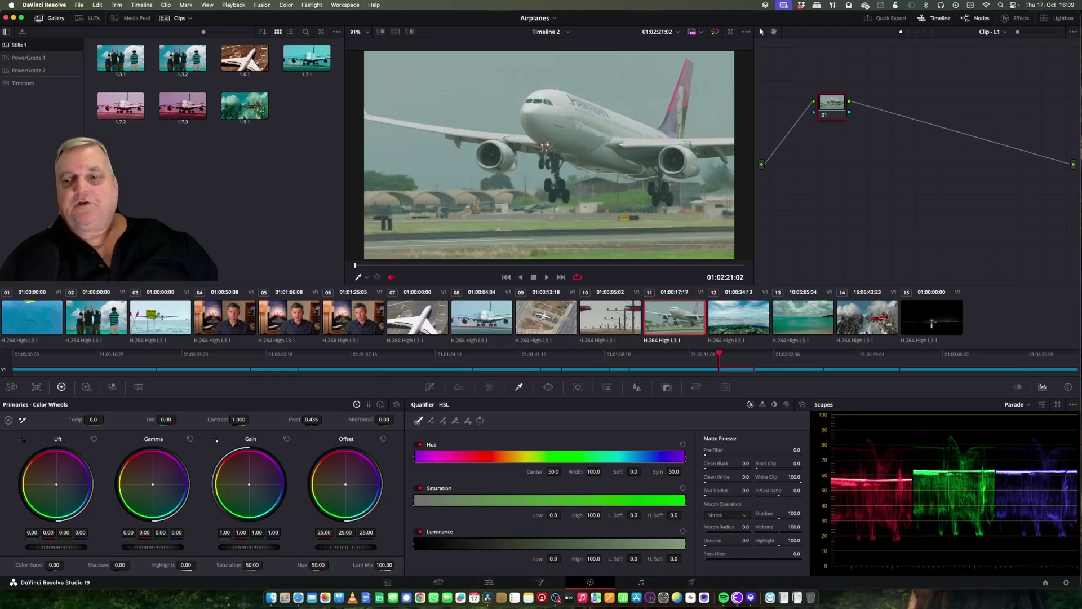
{"action": "left_click_drag", "start_coordinate": [57, 485], "coordinate": [56, 483]}
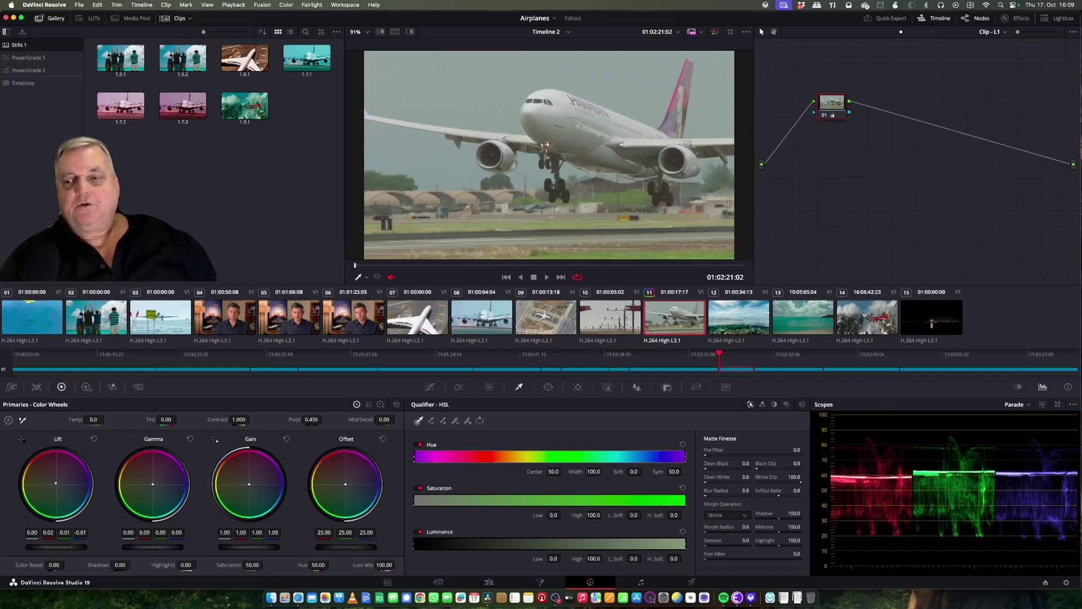
{"action": "left_click_drag", "start_coordinate": [57, 546], "coordinate": [45, 546]}
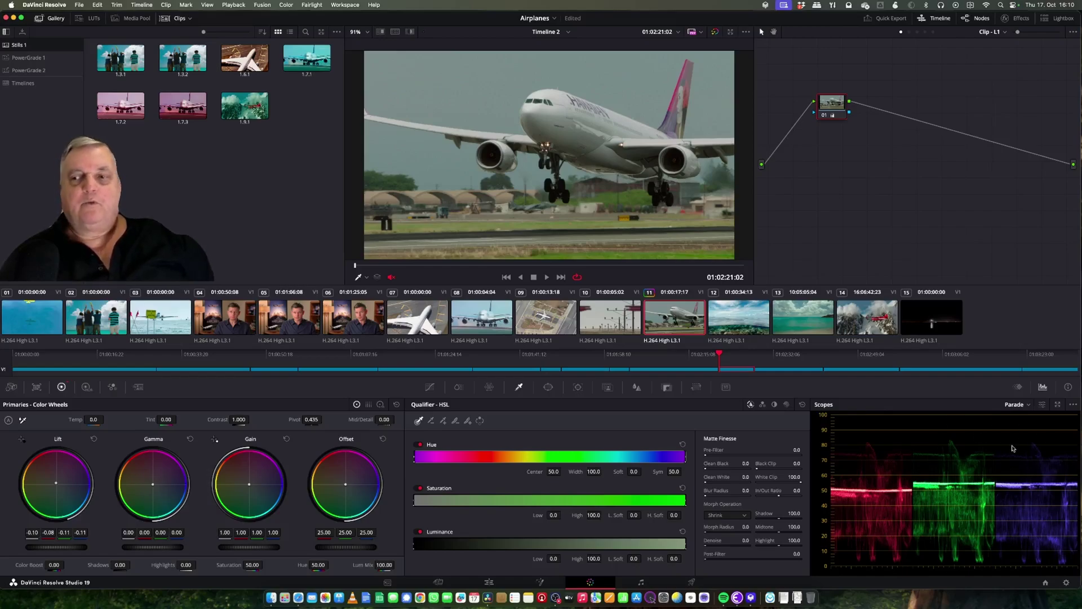
Step: Raise the RGB Parade trace brightness in the scope display settings
{"action": "left_click", "coordinate": [1043, 406]}
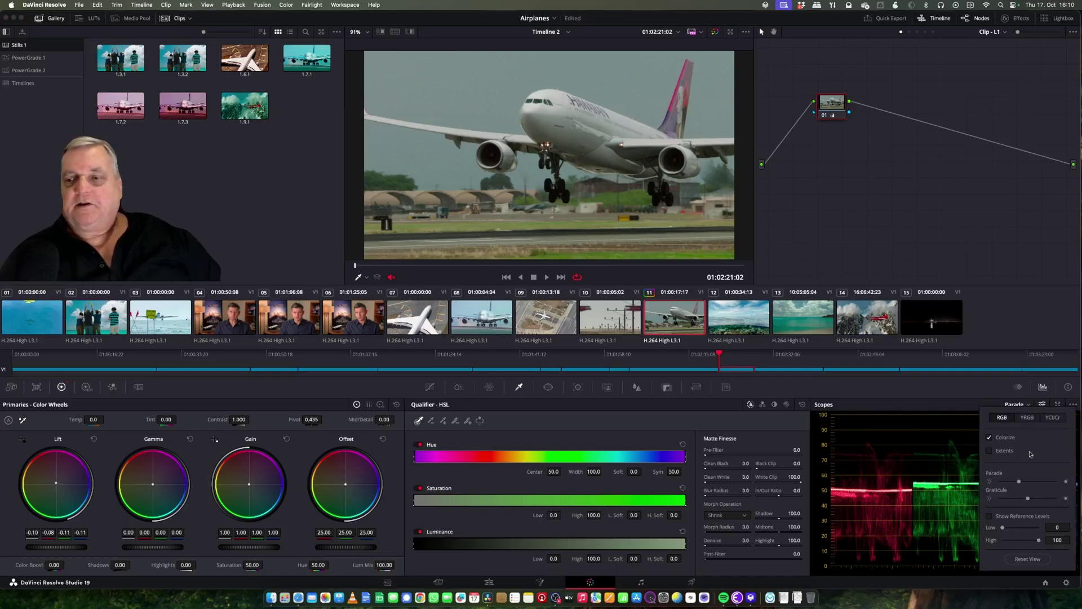
{"action": "left_click_drag", "start_coordinate": [1018, 483], "coordinate": [1060, 489]}
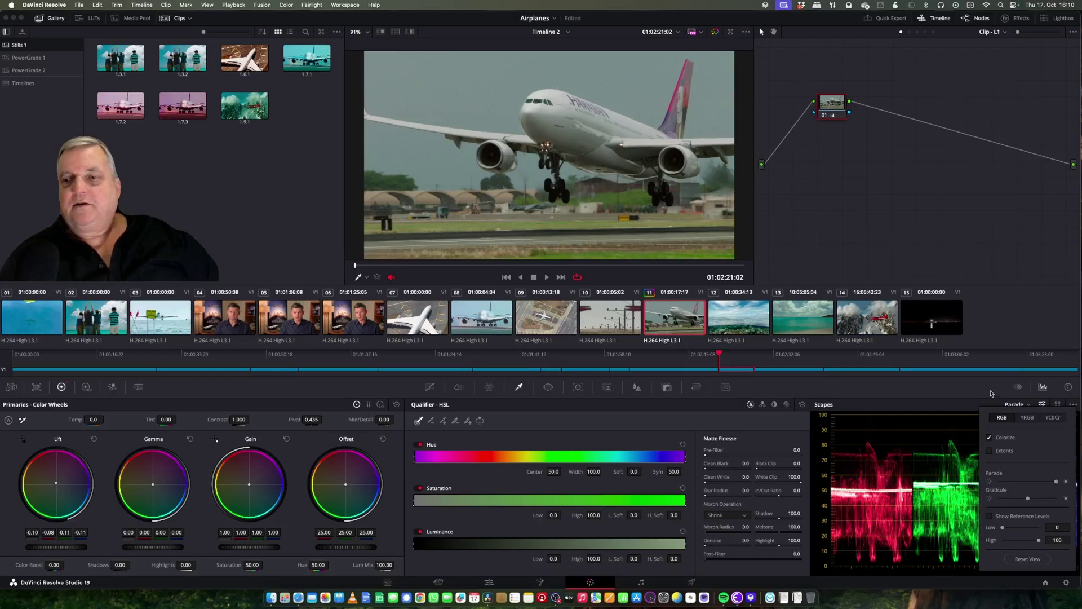
{"action": "left_click", "coordinate": [975, 402]}
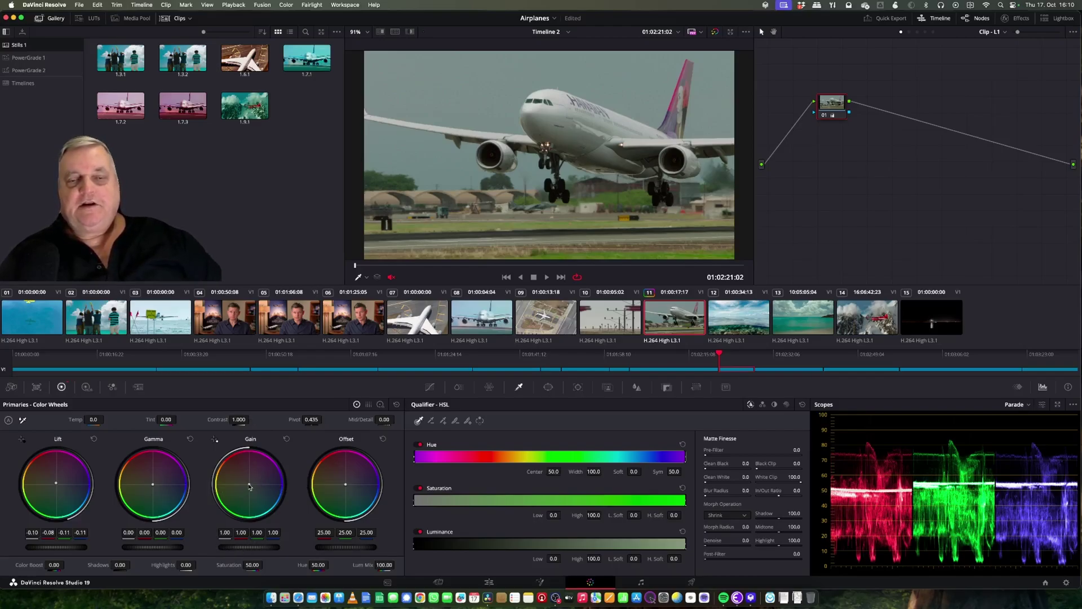
Step: On node 01, raise Gain to about 1.22 and lower Gamma to -0.05
{"action": "left_click_drag", "start_coordinate": [249, 488], "coordinate": [249, 483]}
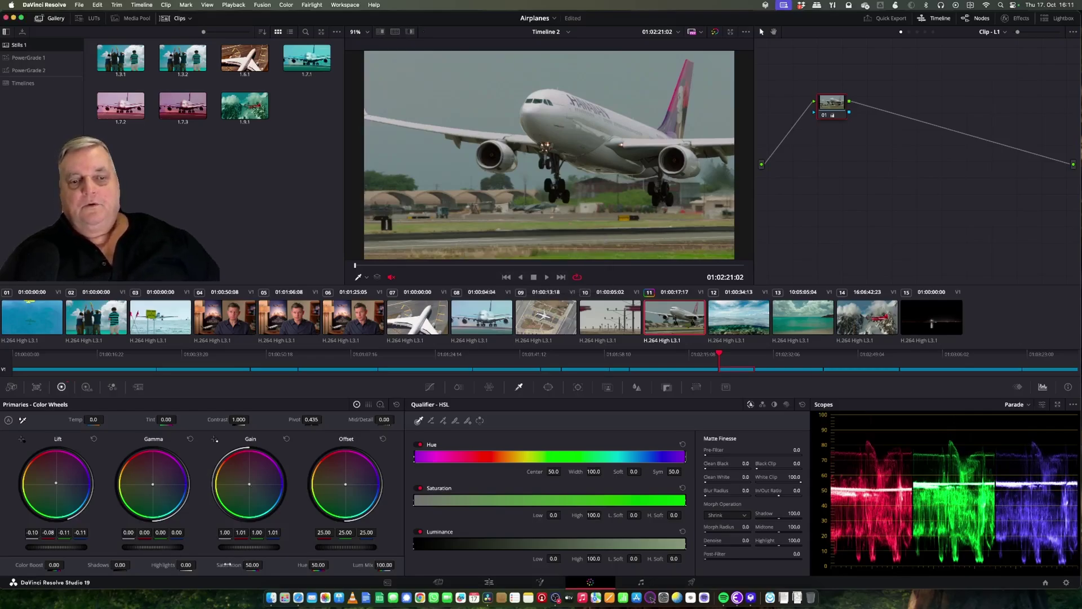
{"action": "left_click_drag", "start_coordinate": [249, 546], "coordinate": [270, 547]}
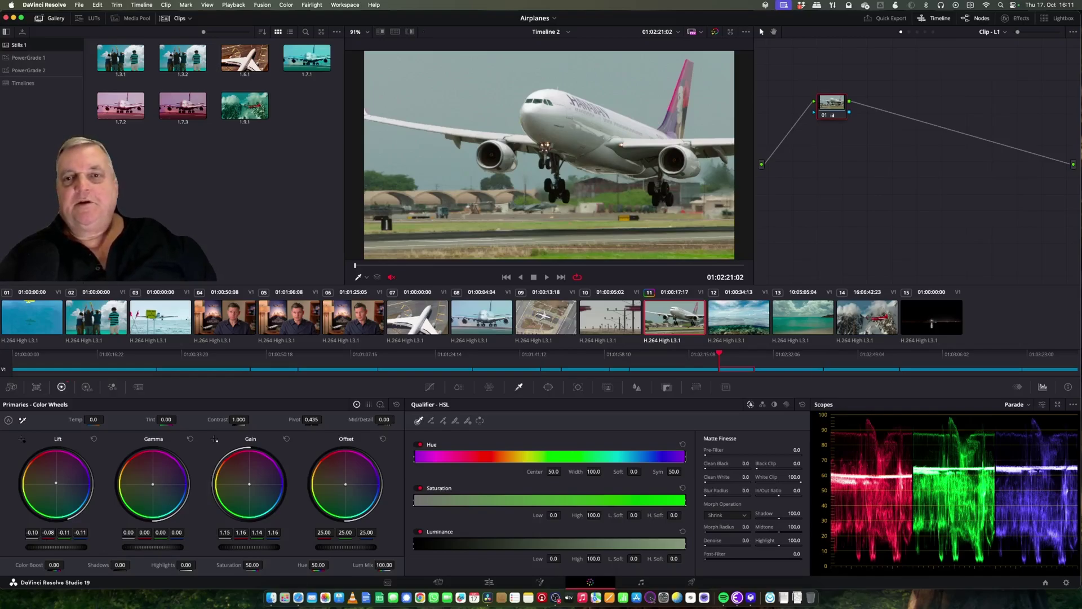
{"action": "left_click_drag", "start_coordinate": [152, 547], "coordinate": [139, 546]}
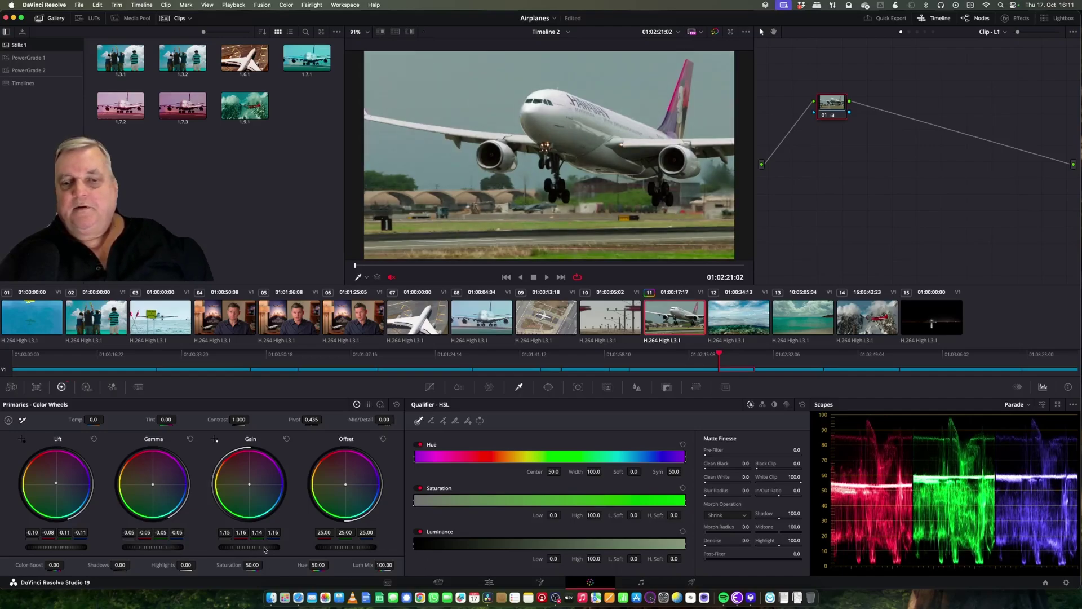
{"action": "left_click_drag", "start_coordinate": [248, 546], "coordinate": [253, 547]}
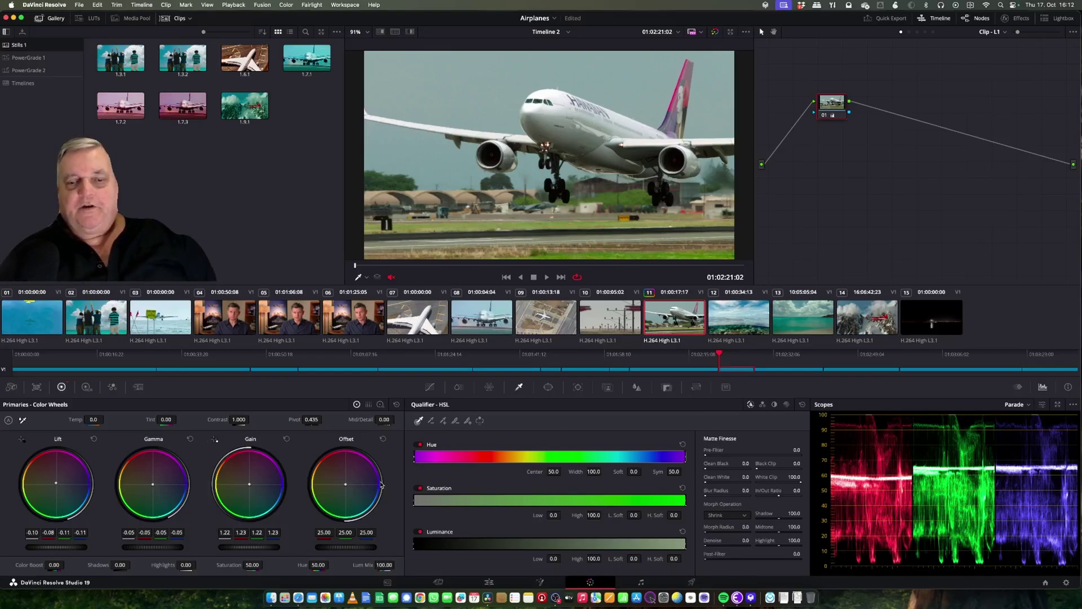
Step: In Curves - Custom, nudge the Soft Clip High Soft slider slightly higher
{"action": "left_click", "coordinate": [429, 387]}
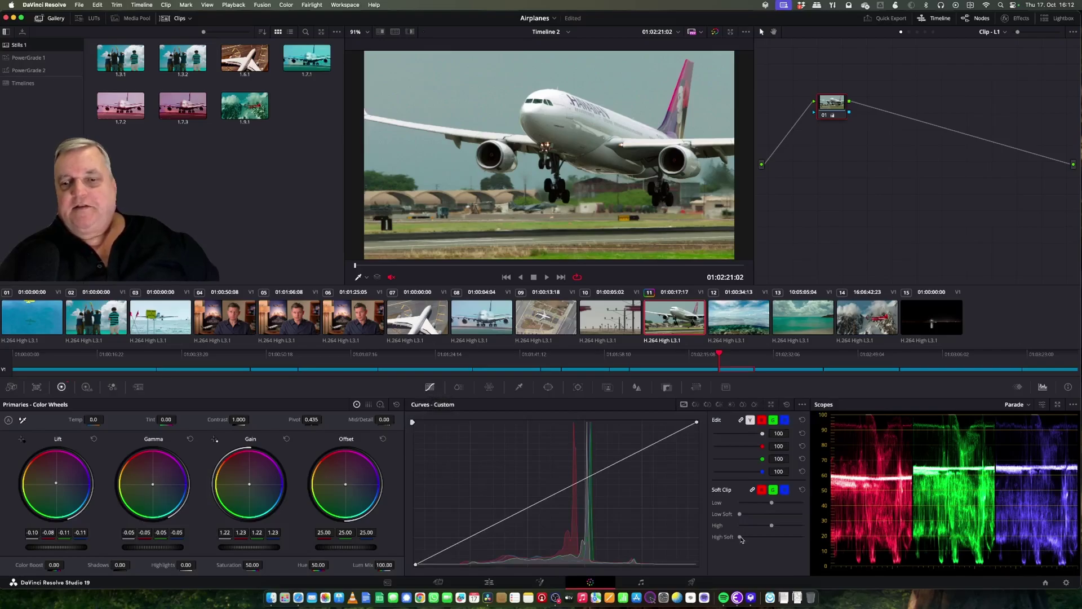
{"action": "mouse_move", "coordinate": [740, 537]}
{"action": "left_mouse_down"}
{"action": "mouse_move", "coordinate": [756, 539]}
{"action": "mouse_move", "coordinate": [688, 532]}
{"action": "mouse_move", "coordinate": [774, 539]}
{"action": "mouse_move", "coordinate": [760, 541]}
{"action": "left_mouse_up"}
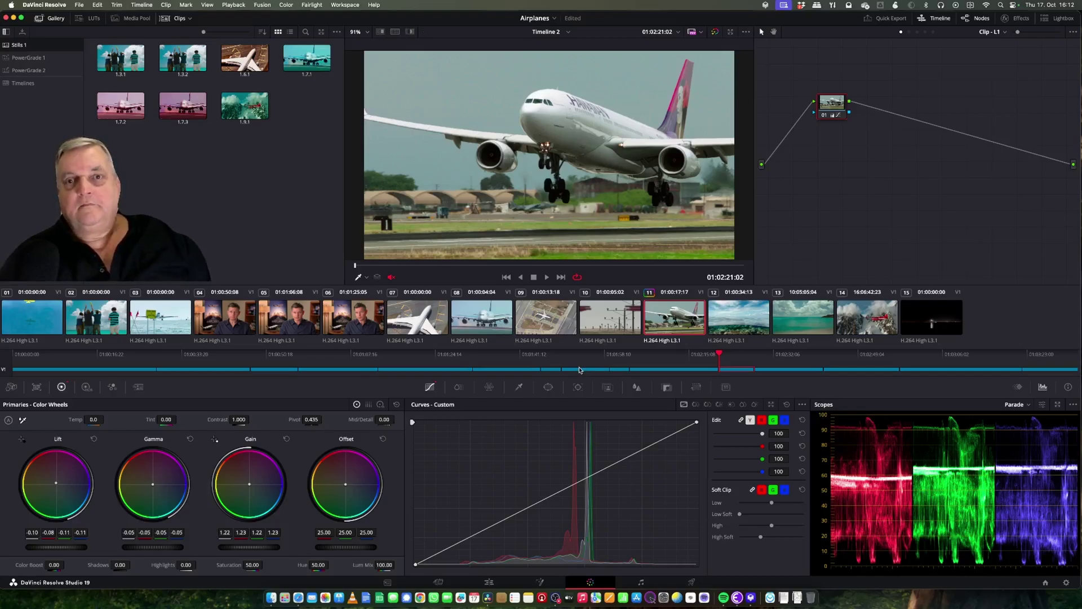
Step: Add serial node 02 with a slight Gamma colour nudge and Saturation at 56.80
{"action": "key", "text": "alt+s"}
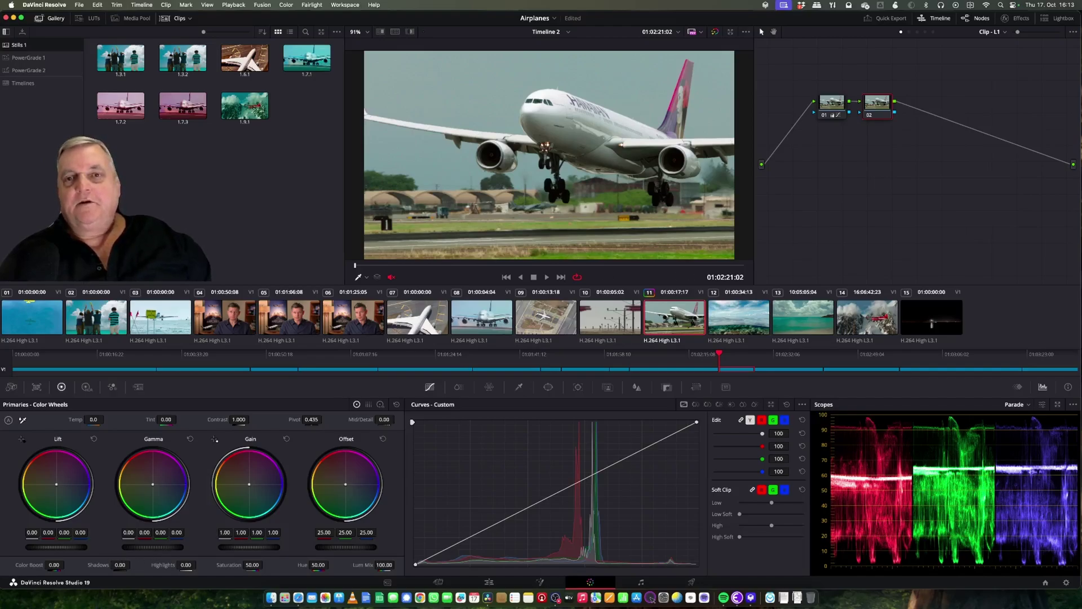
{"action": "mouse_move", "coordinate": [153, 484]}
{"action": "left_mouse_down"}
{"action": "mouse_move", "coordinate": [145, 478]}
{"action": "mouse_move", "coordinate": [153, 483]}
{"action": "left_mouse_up"}
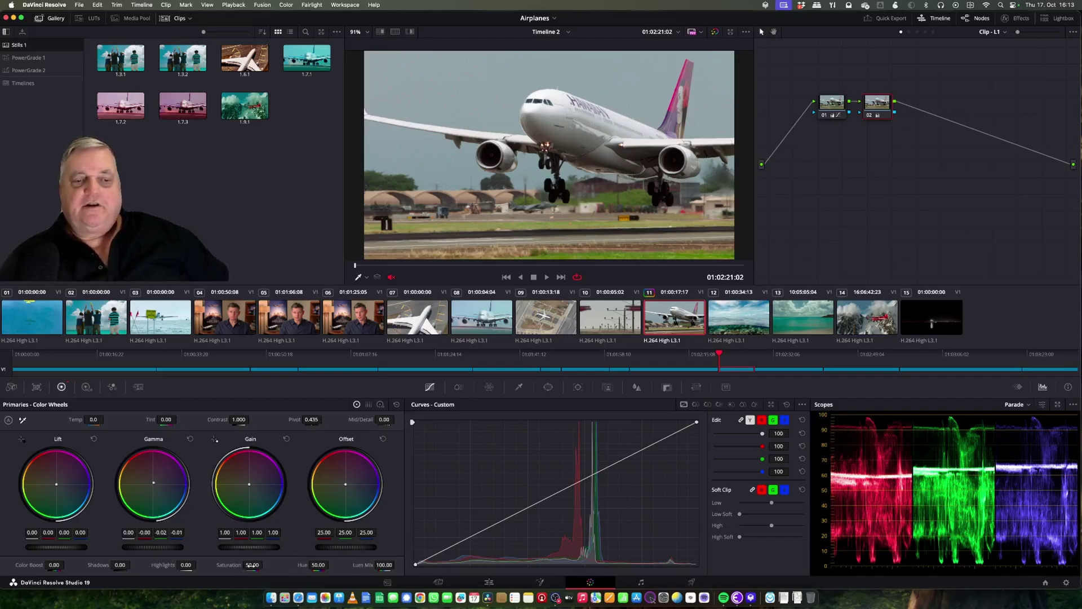
{"action": "left_click_drag", "start_coordinate": [252, 564], "coordinate": [268, 562]}
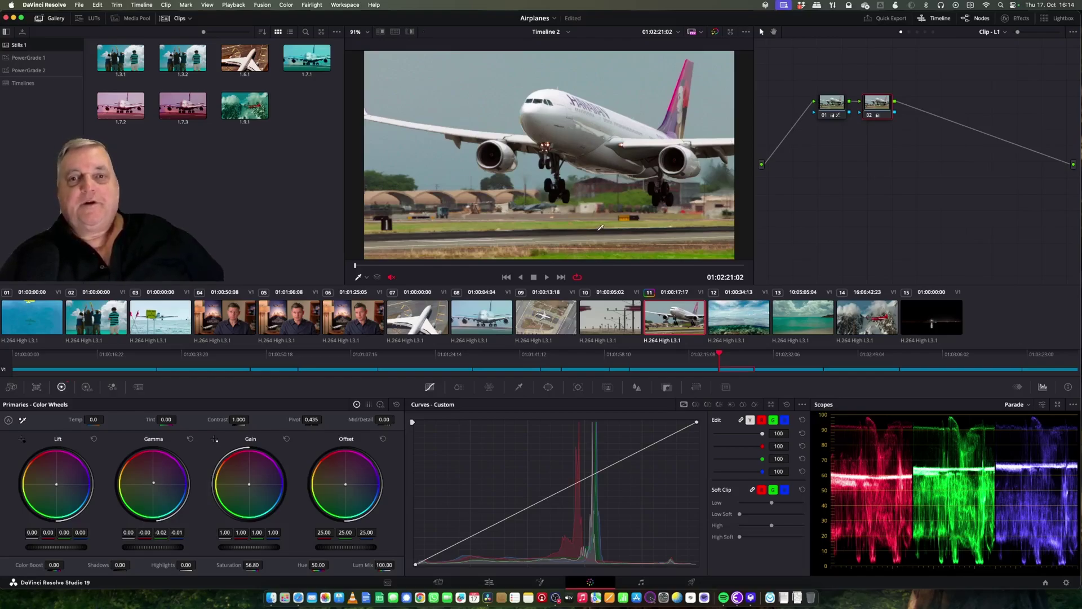
Step: Eyedrop the sky in Qualifier - HSL, preview the matte, and trim Luminance High and Saturation Low
{"action": "left_click", "coordinate": [519, 387]}
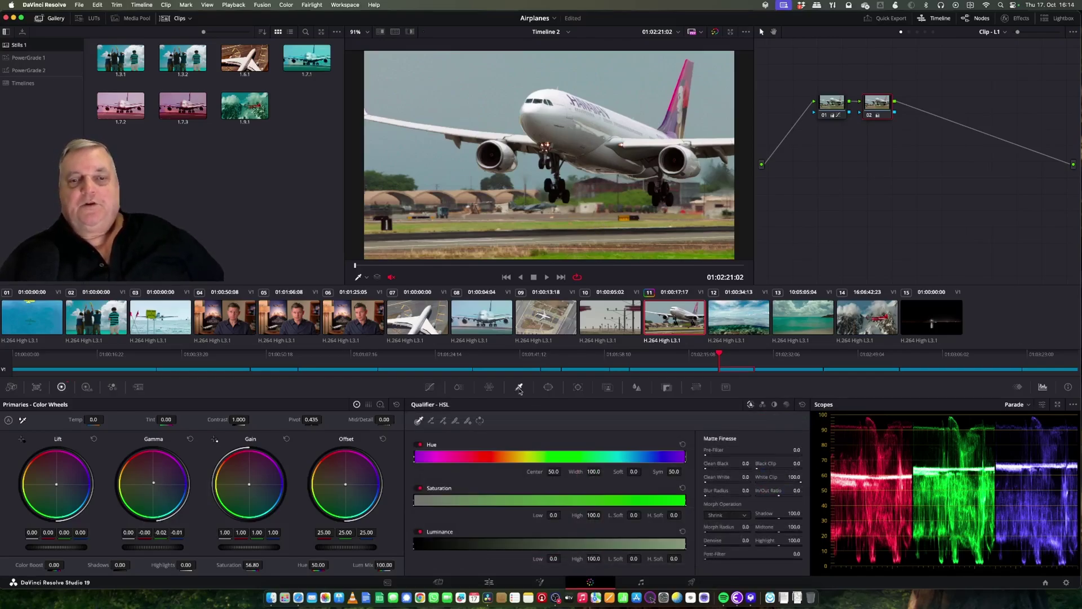
{"action": "left_click", "coordinate": [483, 83]}
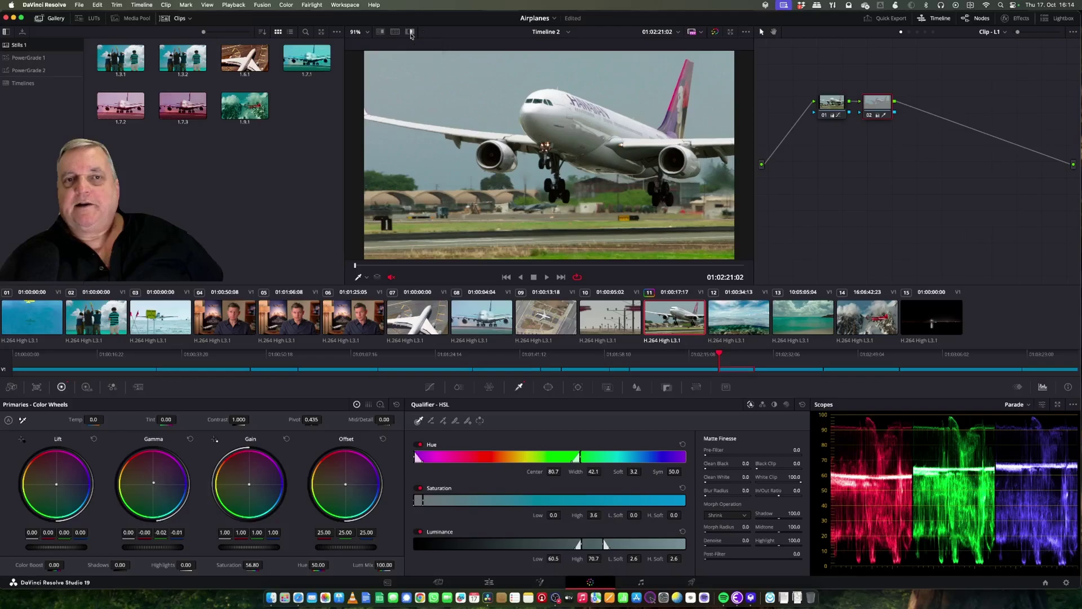
{"action": "left_click", "coordinate": [410, 33]}
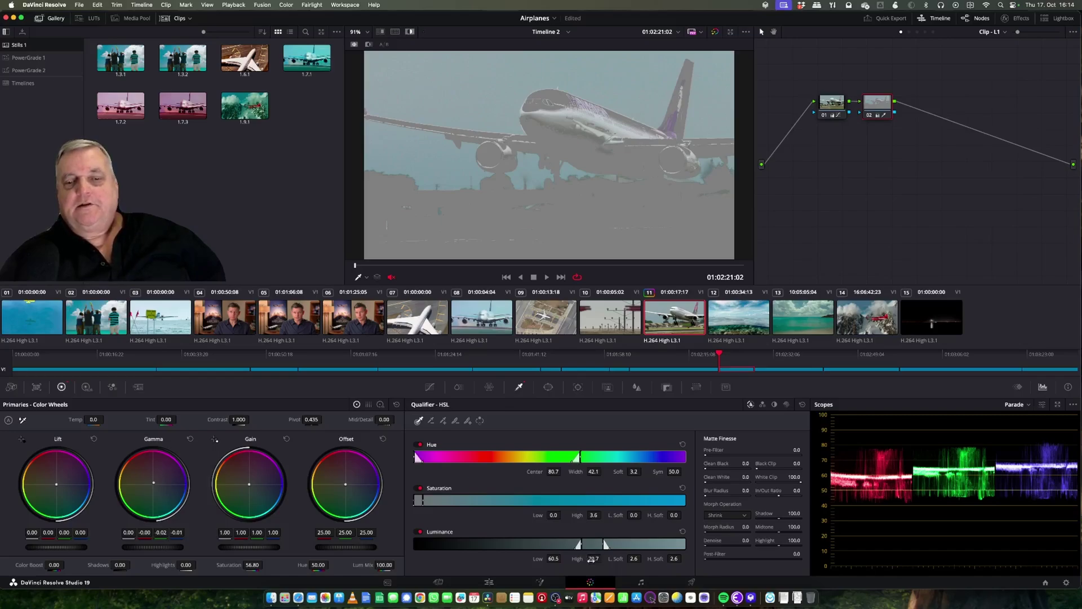
{"action": "left_click_drag", "start_coordinate": [593, 558], "coordinate": [563, 559]}
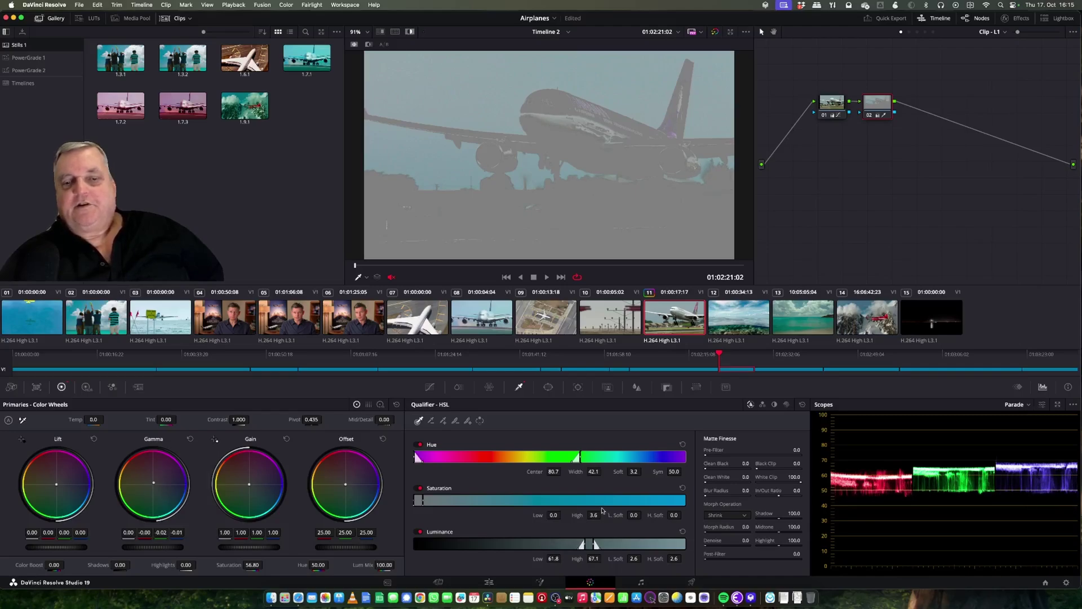
{"action": "left_click_drag", "start_coordinate": [554, 514], "coordinate": [563, 514]}
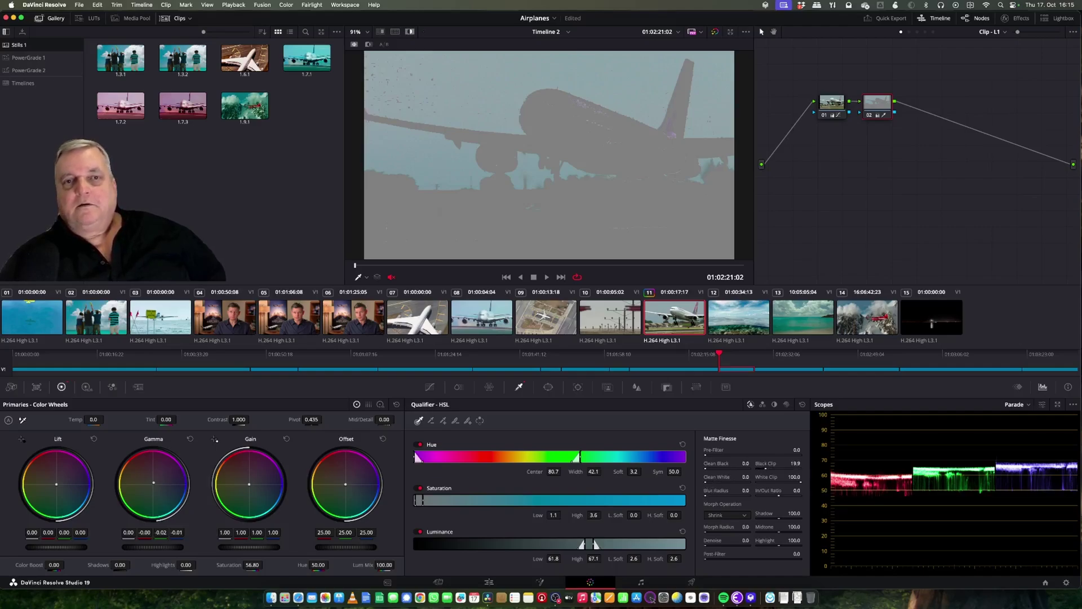
Step: Raise Matte Finesse Clean White to 29.5 to fill holes in the sky matte
{"action": "left_click_drag", "start_coordinate": [711, 478], "coordinate": [725, 478]}
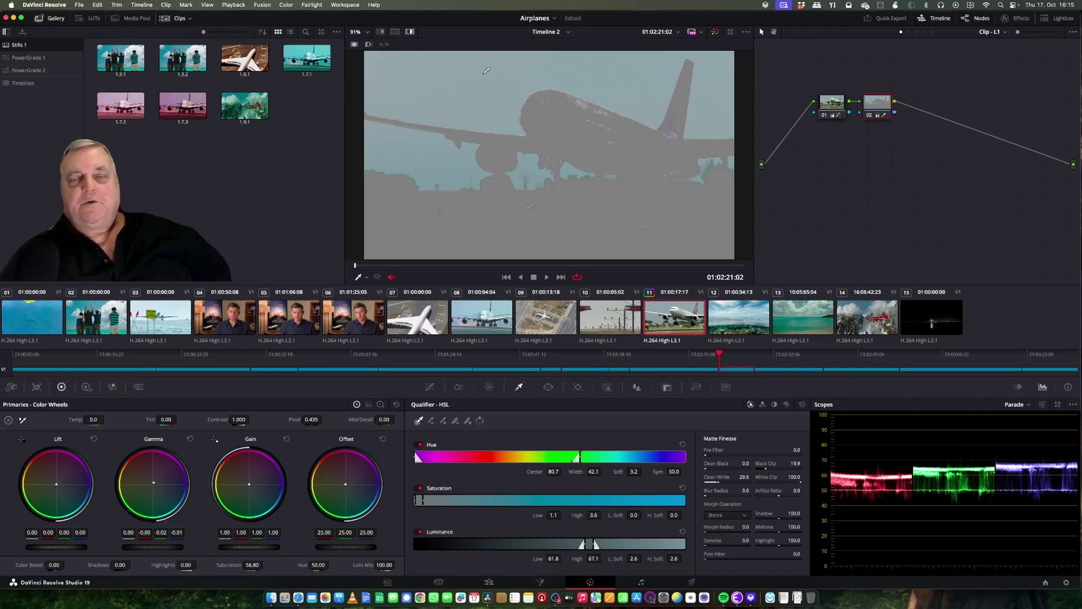
Step: Turn off the matte highlight, push the sky's Gamma toward blue, and show the ColorSlice controls
{"action": "left_click", "coordinate": [409, 32]}
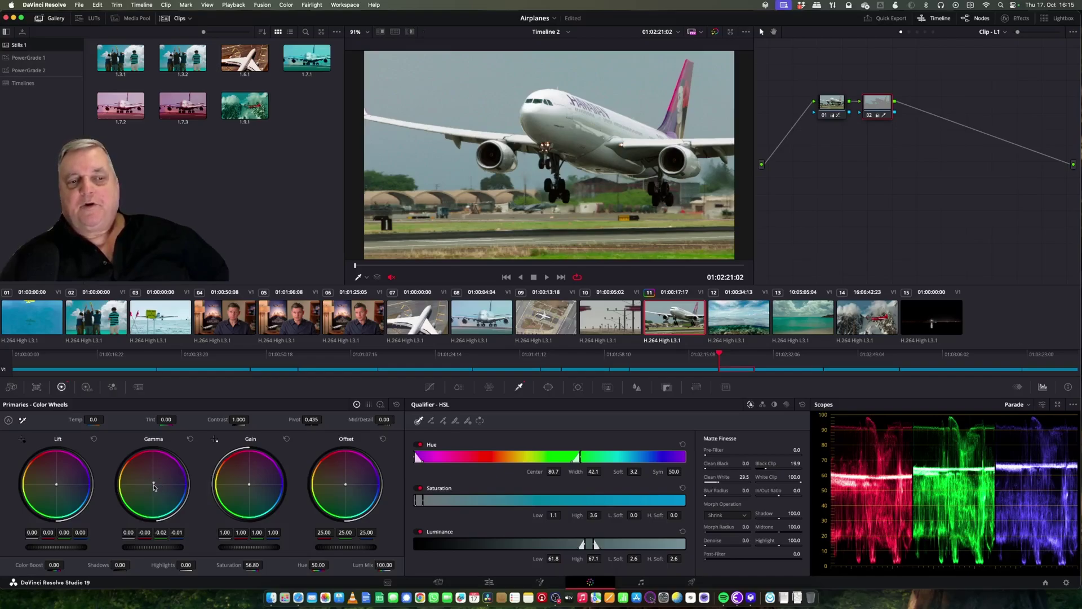
{"action": "left_click_drag", "start_coordinate": [154, 483], "coordinate": [164, 483]}
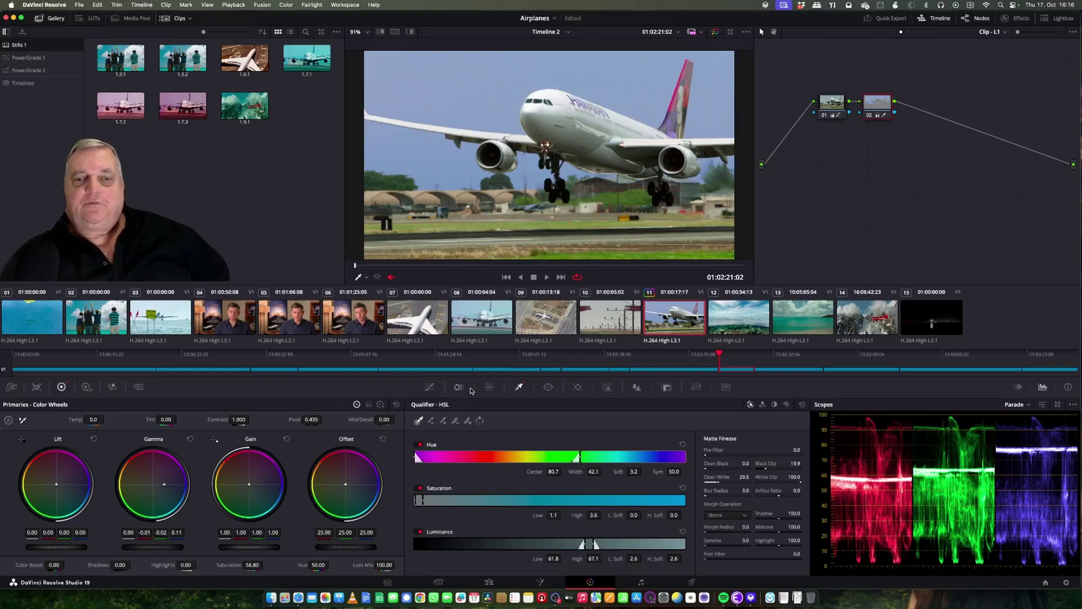
{"action": "left_click", "coordinate": [459, 388]}
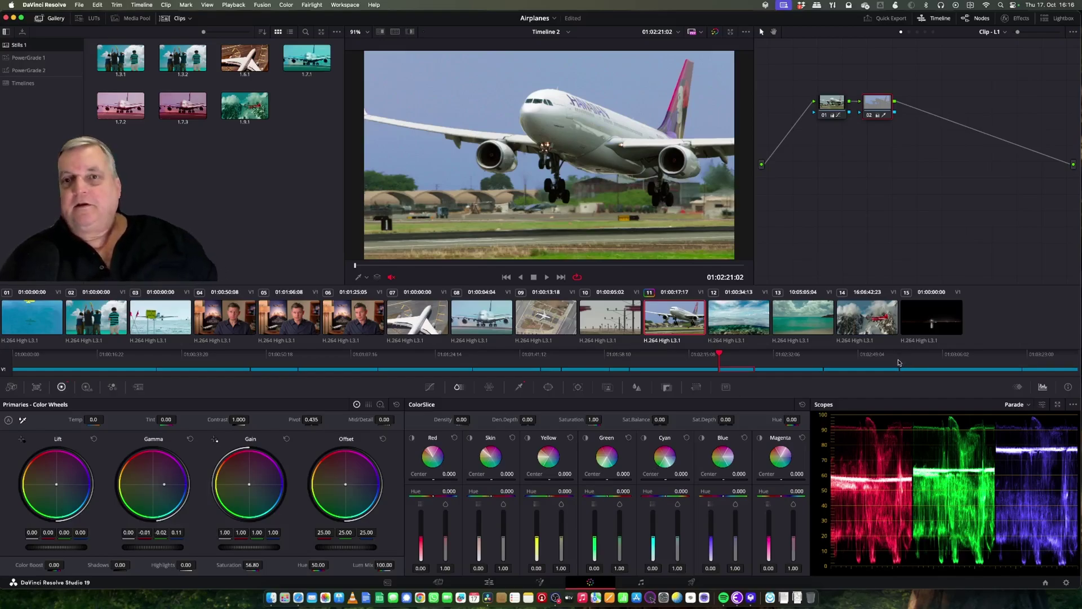
Step: Add serial node 03 after node 02 and apply the Six Vector - Green preset
{"action": "key", "text": "alt+s"}
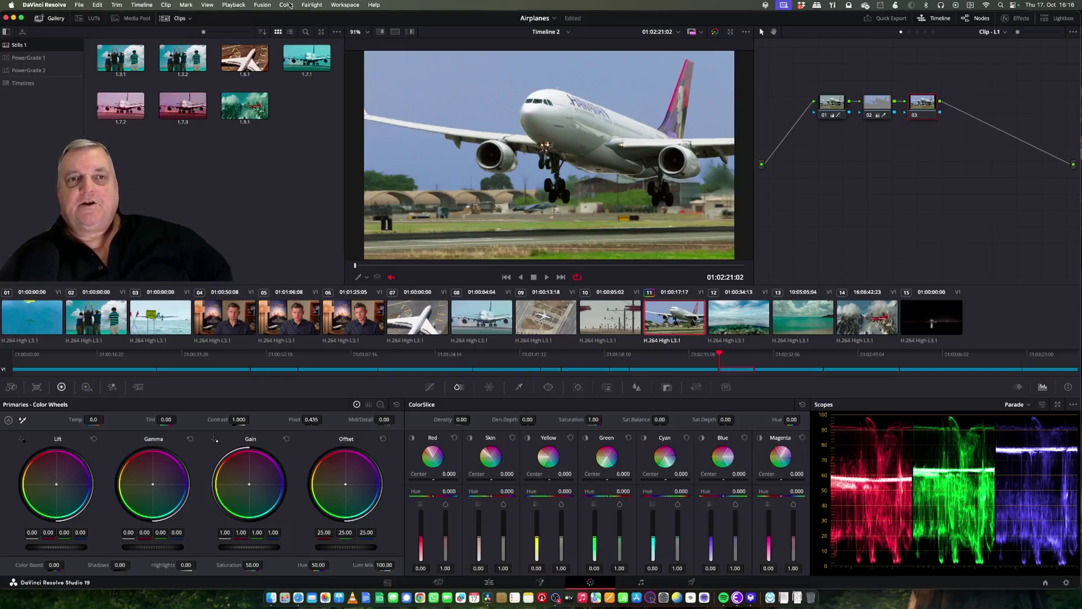
{"action": "left_click", "coordinate": [289, 5]}
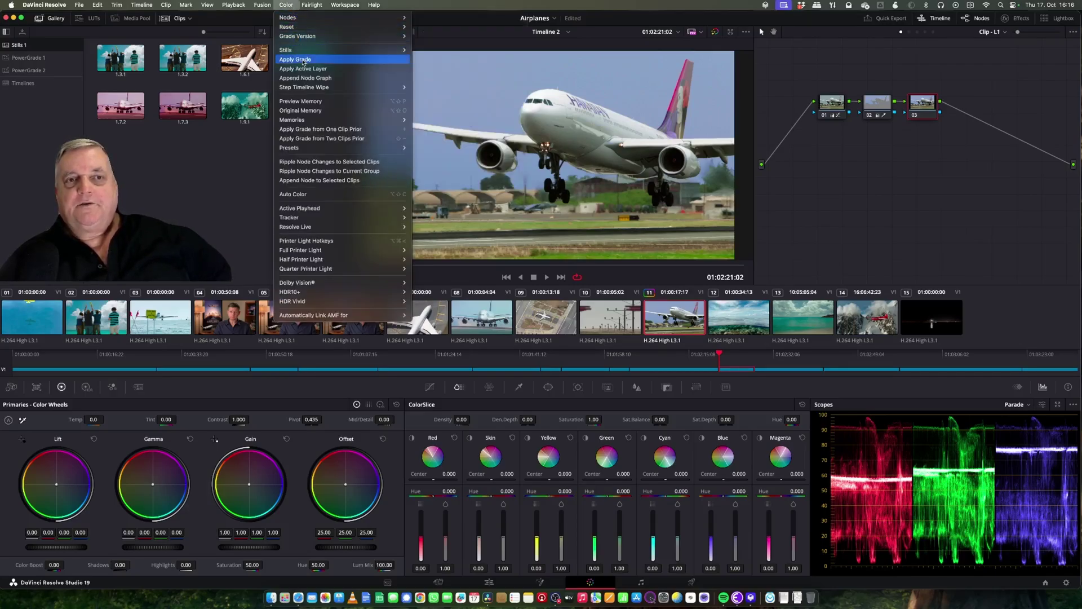
{"action": "mouse_move", "coordinate": [312, 149]}
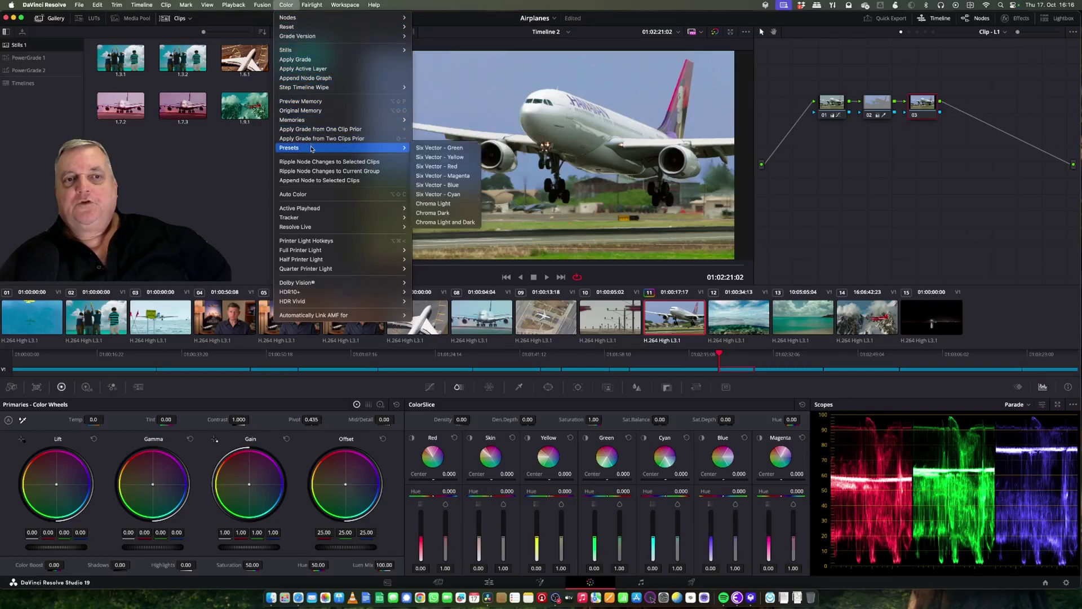
{"action": "left_click", "coordinate": [446, 148]}
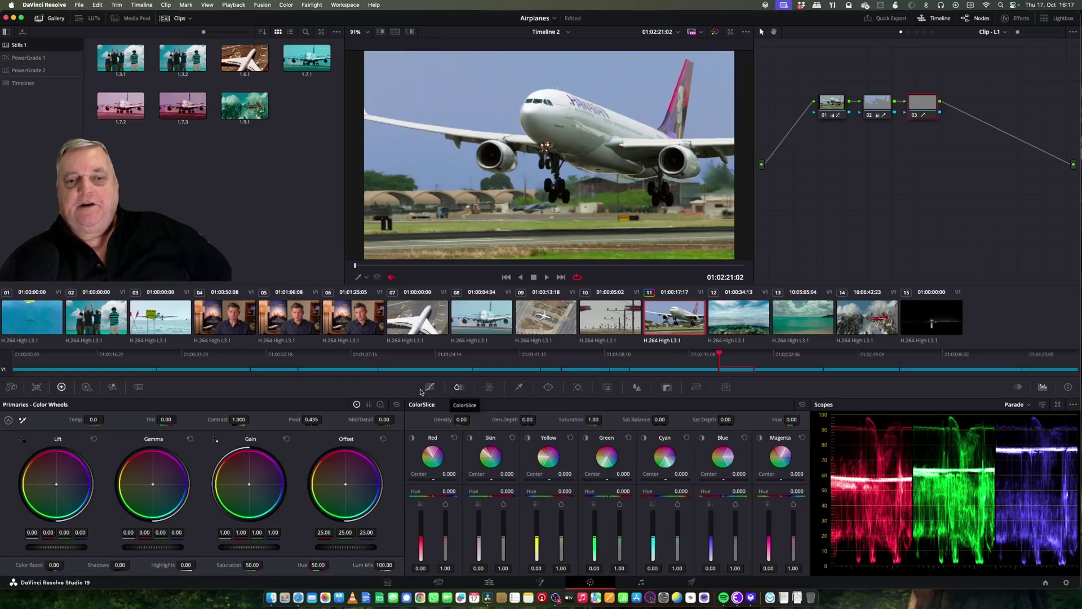
Step: Shift node 03's green HSL hue centre to 58.5 while previewing the highlight matte
{"action": "left_click", "coordinate": [519, 387]}
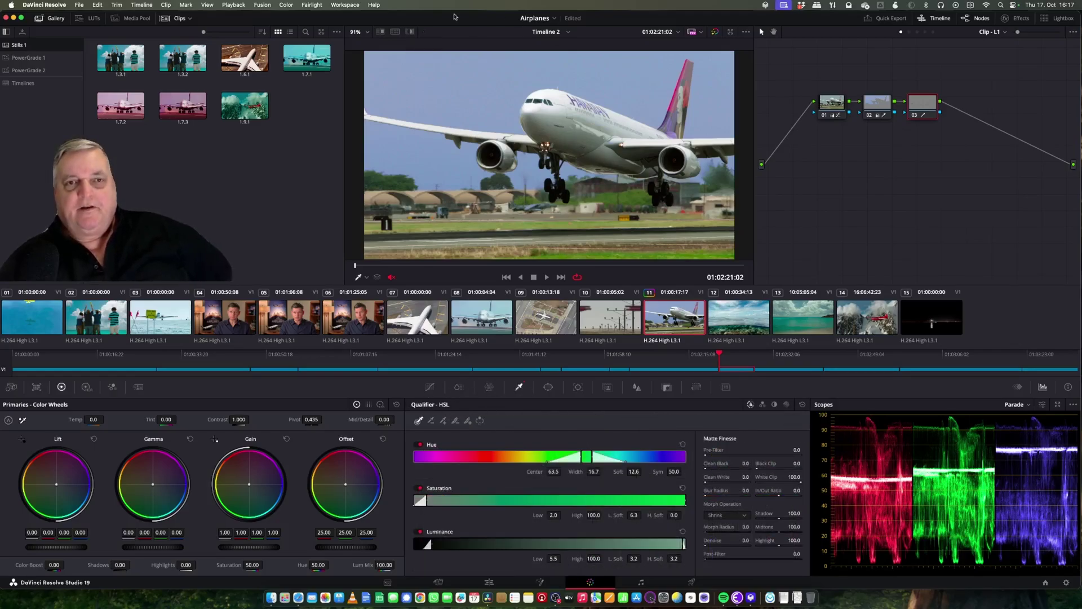
{"action": "left_click", "coordinate": [410, 32]}
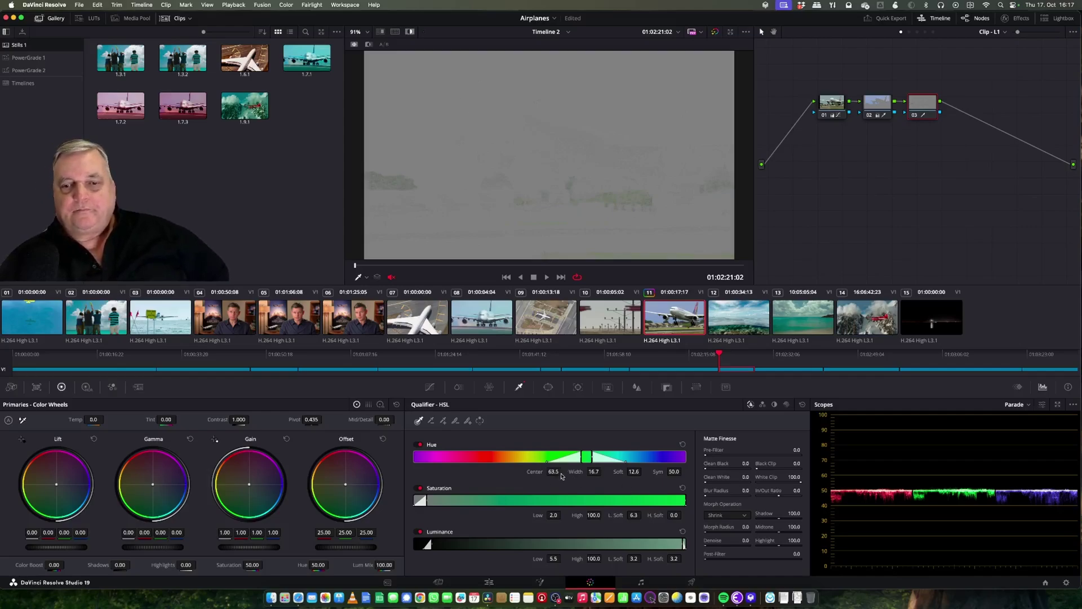
{"action": "mouse_move", "coordinate": [553, 471]}
{"action": "left_mouse_down"}
{"action": "mouse_move", "coordinate": [539, 471]}
{"action": "mouse_move", "coordinate": [558, 472]}
{"action": "left_mouse_up"}
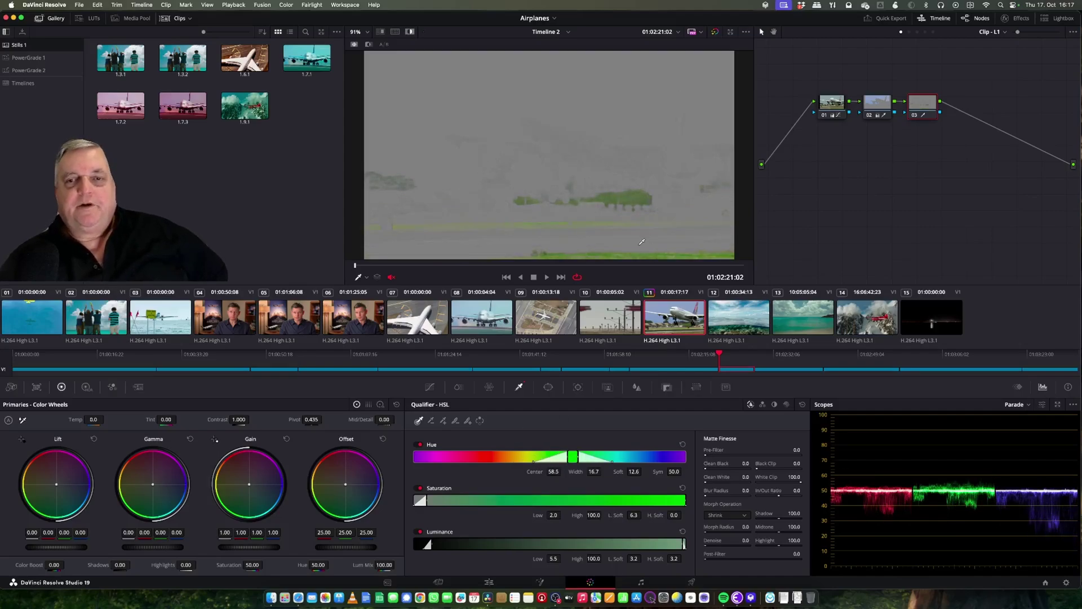
{"action": "left_click", "coordinate": [410, 32]}
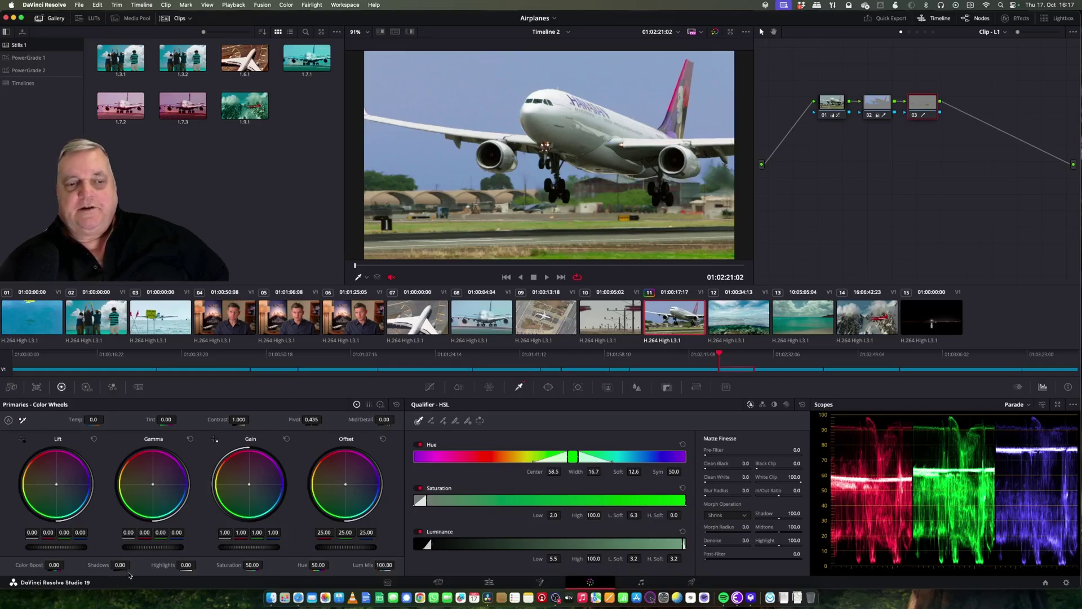
Step: Nudge node 03's midtone balance, then set Saturation to 55.40 and Hue to 64.00
{"action": "left_click_drag", "start_coordinate": [161, 483], "coordinate": [162, 483]}
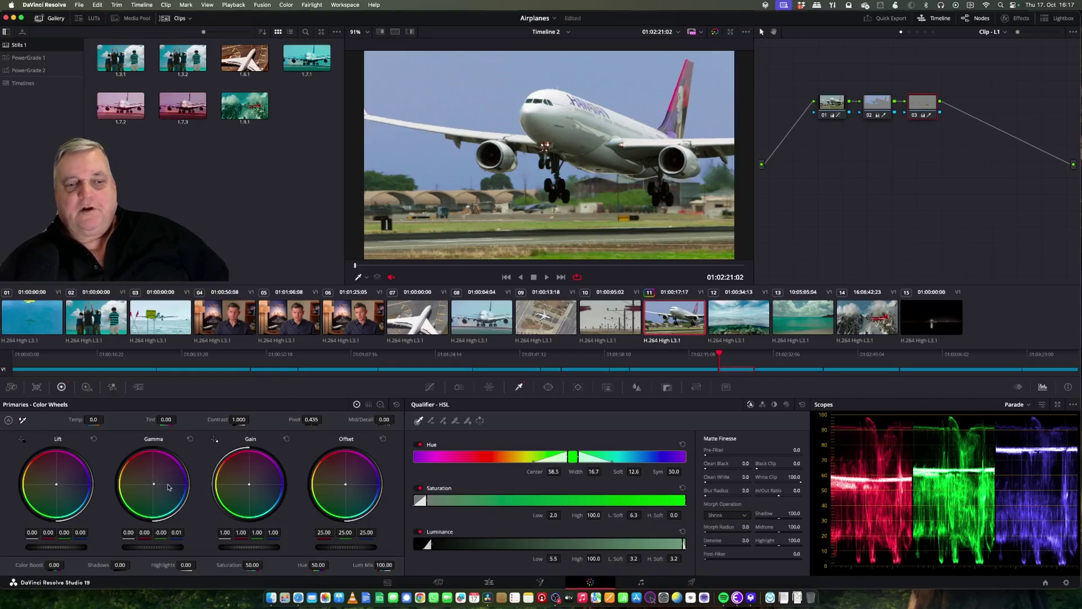
{"action": "left_click_drag", "start_coordinate": [252, 564], "coordinate": [252, 565]}
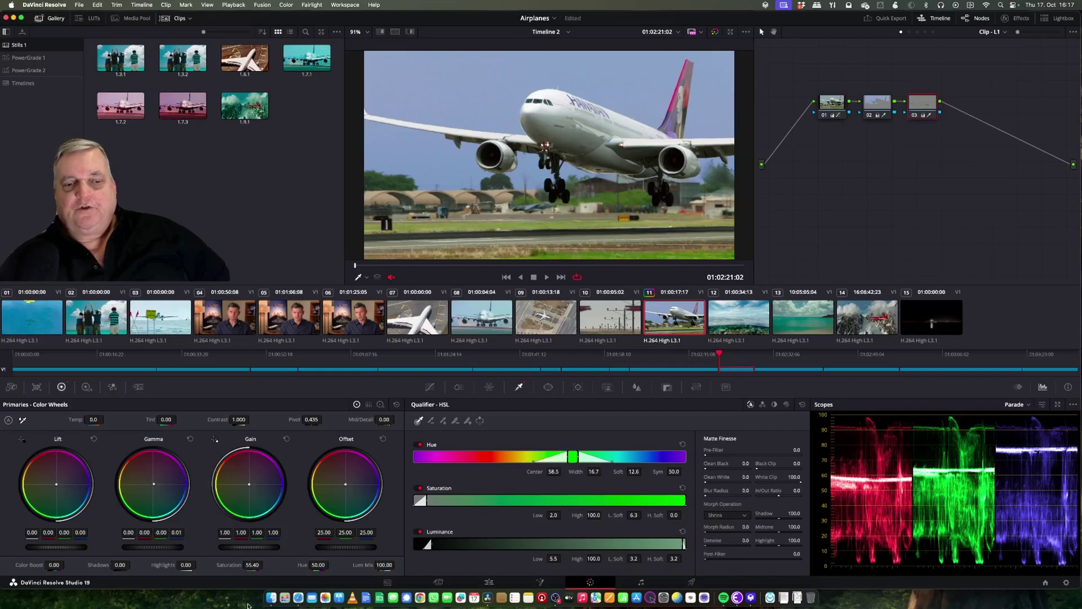
{"action": "left_click_drag", "start_coordinate": [335, 562], "coordinate": [330, 565]}
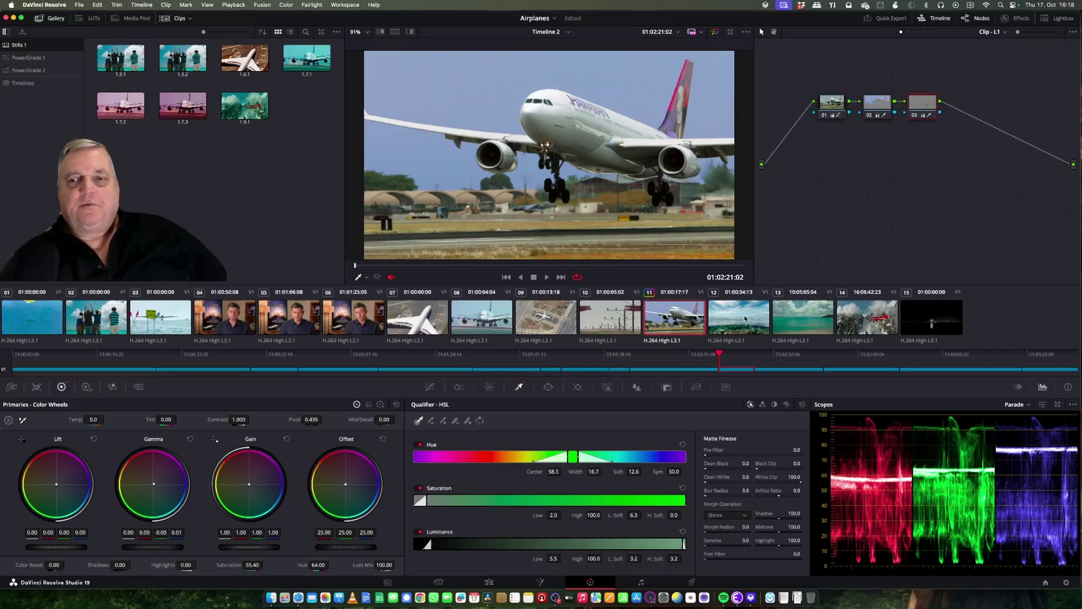
Step: On seaplane clip 12, sample a Color Warper point at Hue 0.67, Sat 0.33
{"action": "left_click", "coordinate": [744, 319]}
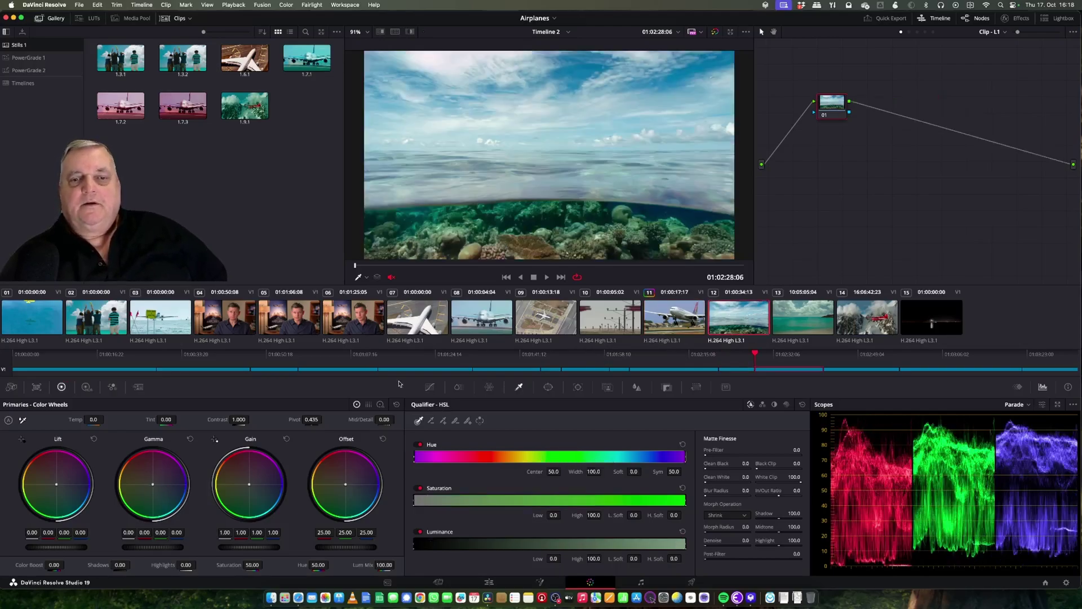
{"action": "left_click", "coordinate": [490, 387]}
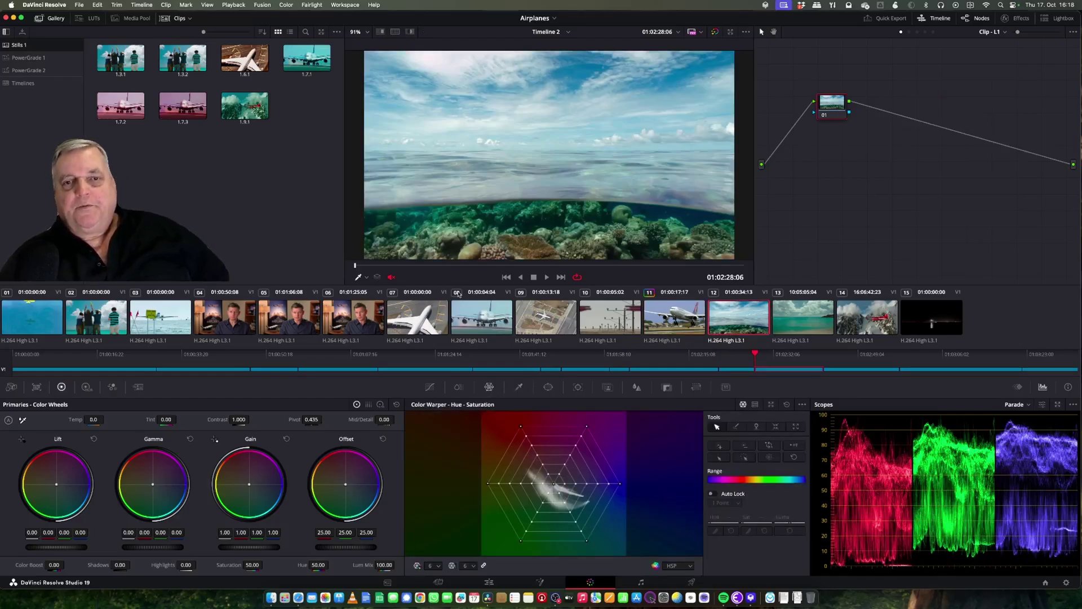
{"action": "left_click_drag", "start_coordinate": [465, 265], "coordinate": [537, 275]}
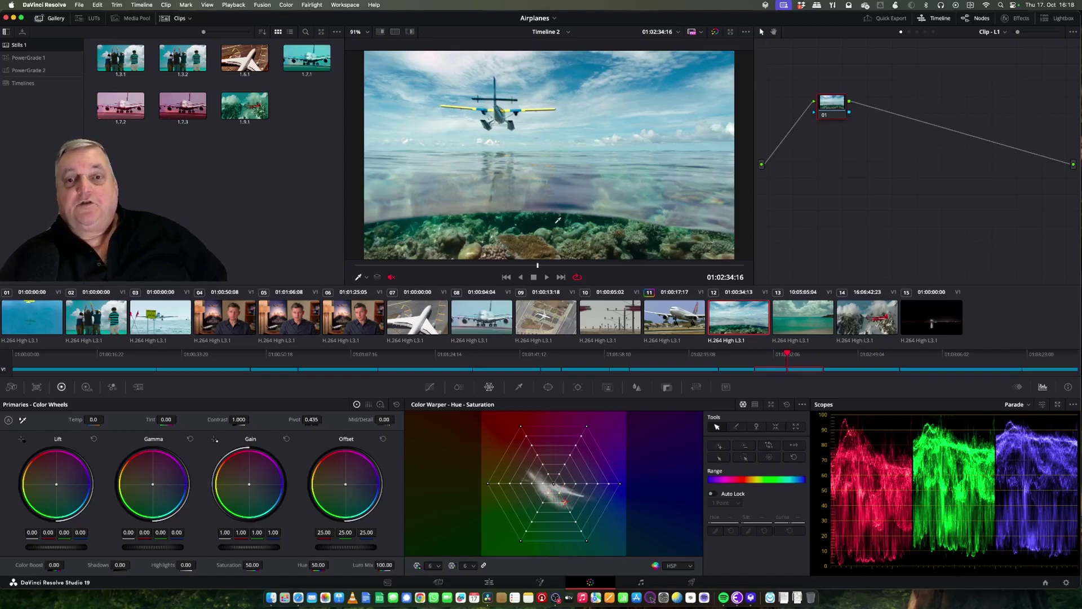
{"action": "left_click_drag", "start_coordinate": [557, 218], "coordinate": [537, 216]}
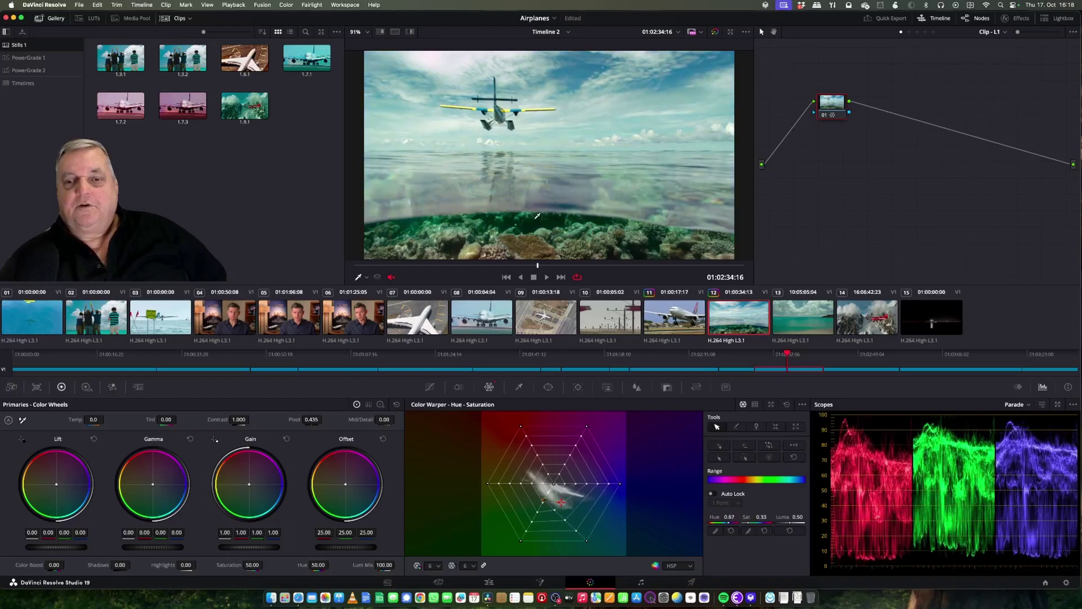
Step: Reset the Color Warper, use a 24 by 16 grid, and drag a point to Hue 0.77, Sat 0.93
{"action": "left_click", "coordinate": [787, 405]}
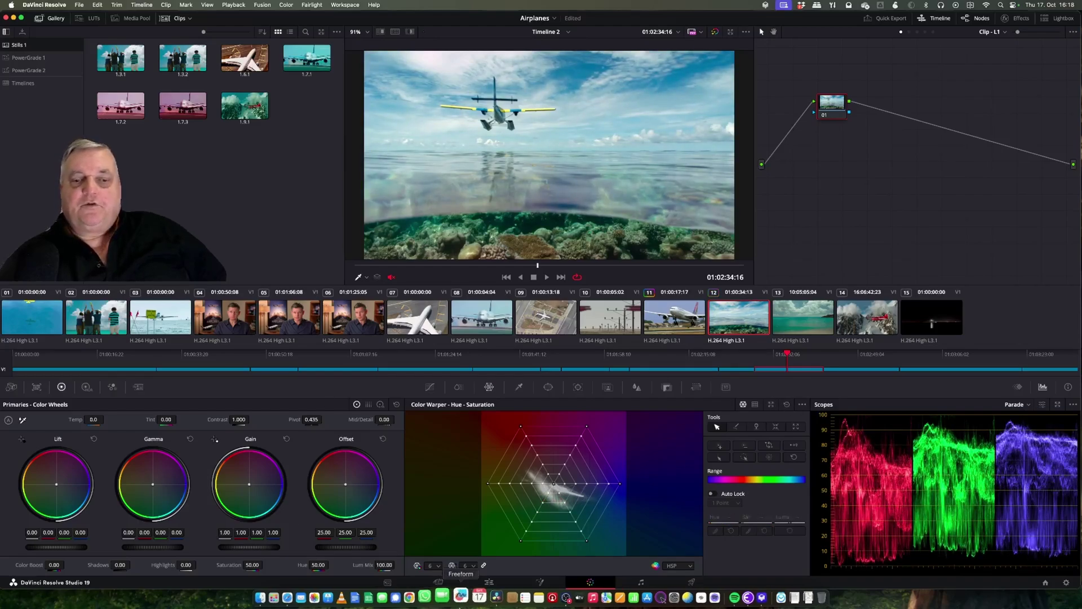
{"action": "left_click", "coordinate": [435, 566]}
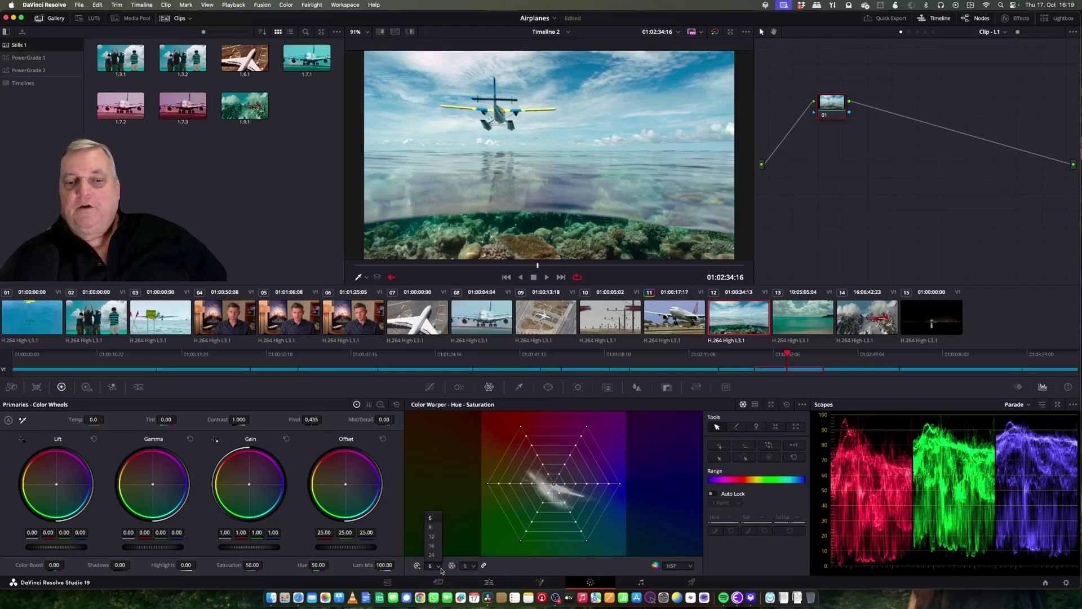
{"action": "left_click", "coordinate": [432, 555]}
{"action": "left_click", "coordinate": [474, 566]}
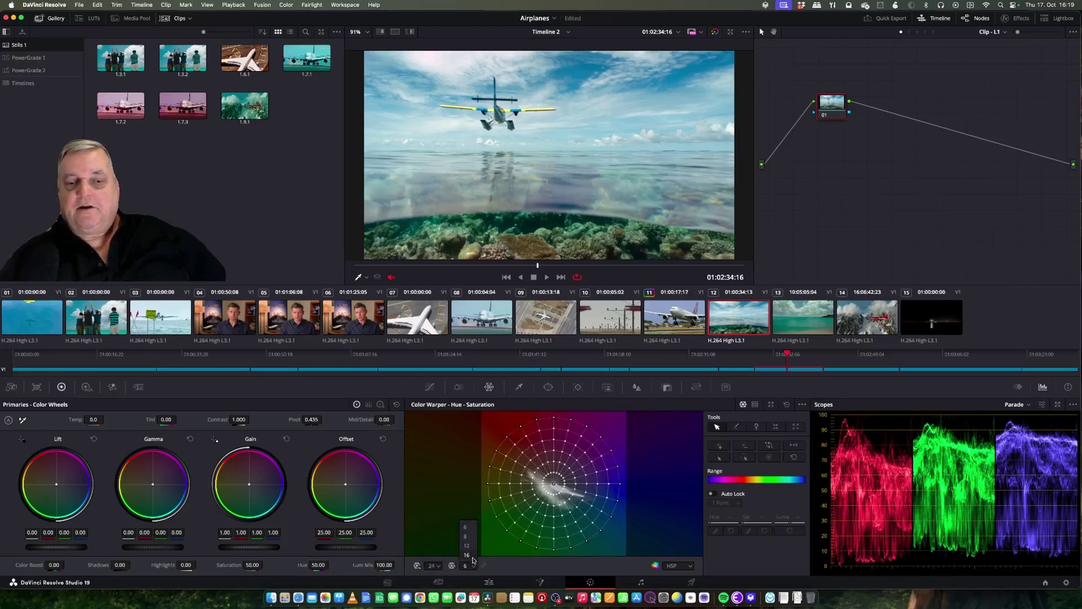
{"action": "left_click", "coordinate": [466, 555]}
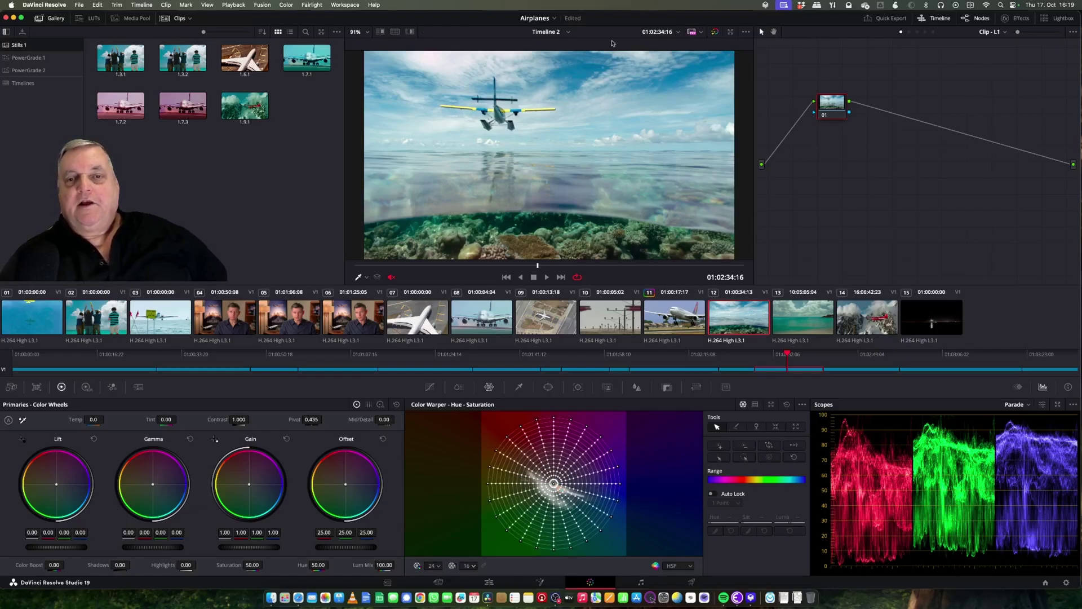
{"action": "left_click", "coordinate": [612, 225]}
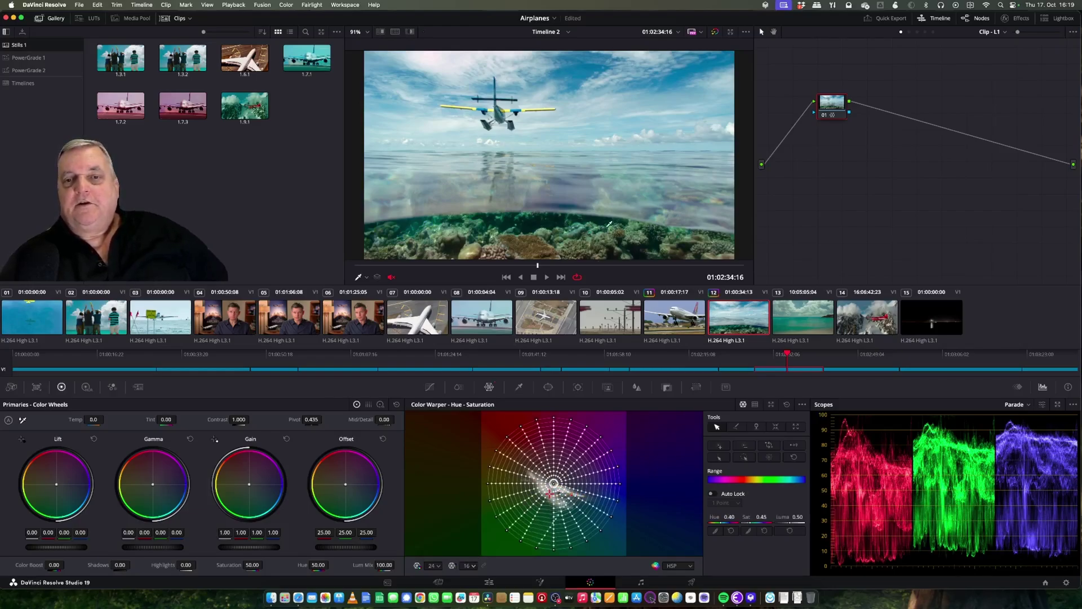
{"action": "mouse_move", "coordinate": [612, 224]}
{"action": "left_mouse_down"}
{"action": "mouse_move", "coordinate": [577, 230]}
{"action": "mouse_move", "coordinate": [564, 205]}
{"action": "left_mouse_up"}
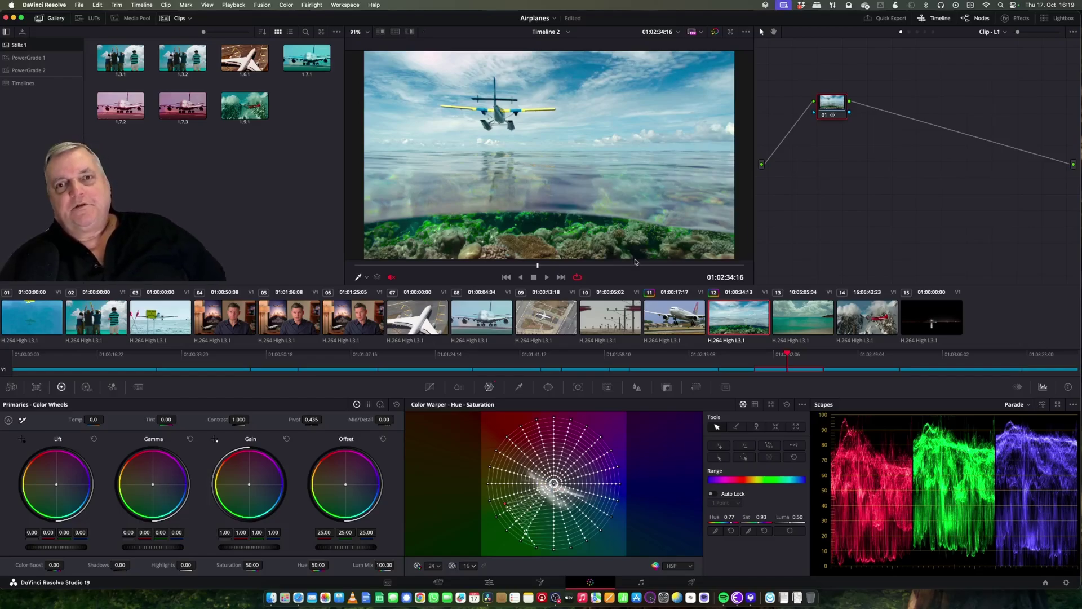
Step: On clip 14, lower Lift to -0.03 and Gamma slightly, raise Gain to 1.11, add node 02
{"action": "key", "text": "Down"}
{"action": "key", "text": "Down"}
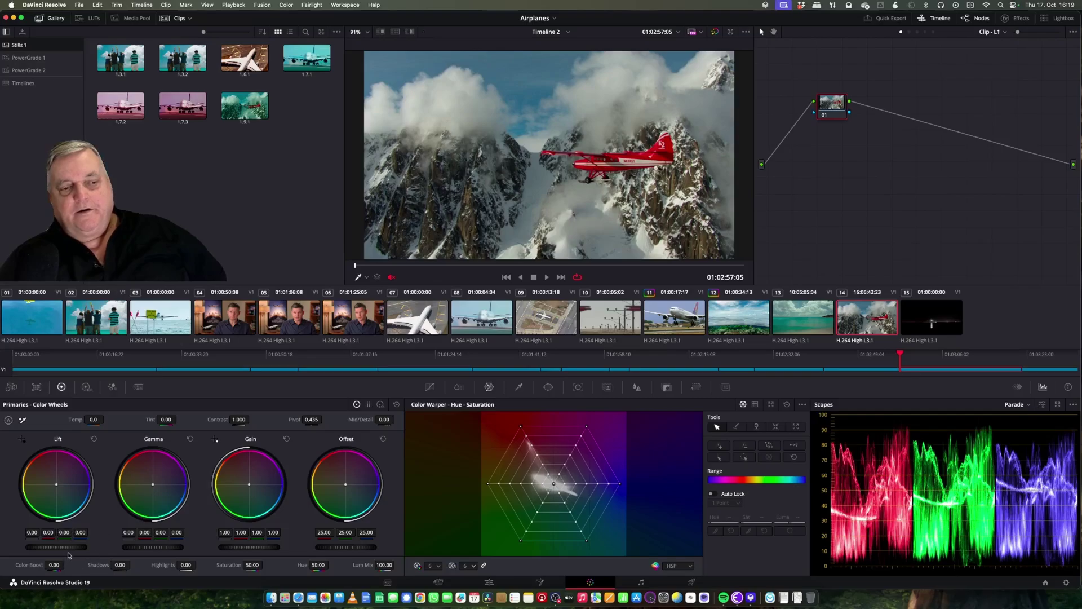
{"action": "left_click_drag", "start_coordinate": [62, 547], "coordinate": [54, 546]}
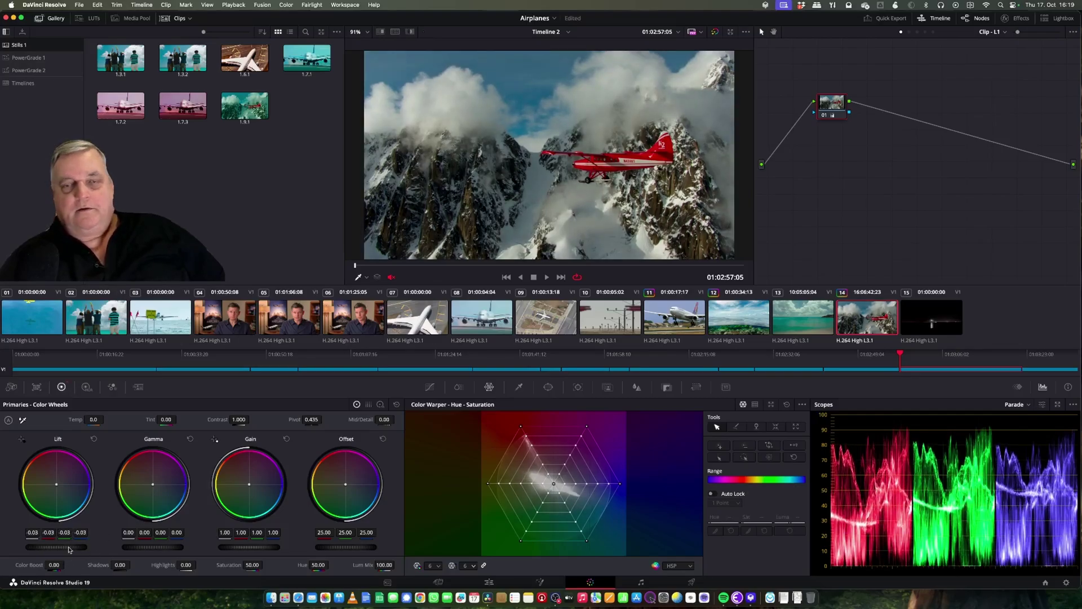
{"action": "right_click", "coordinate": [337, 589]}
{"action": "left_click", "coordinate": [249, 547]}
{"action": "left_click_drag", "start_coordinate": [250, 546], "coordinate": [258, 547]}
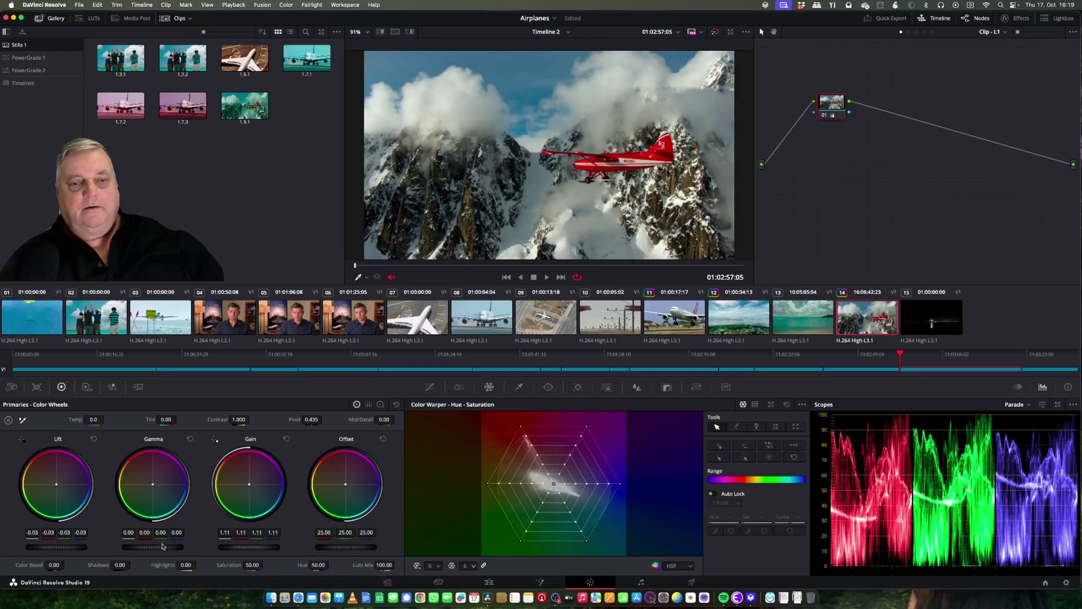
{"action": "left_click_drag", "start_coordinate": [164, 547], "coordinate": [160, 547]}
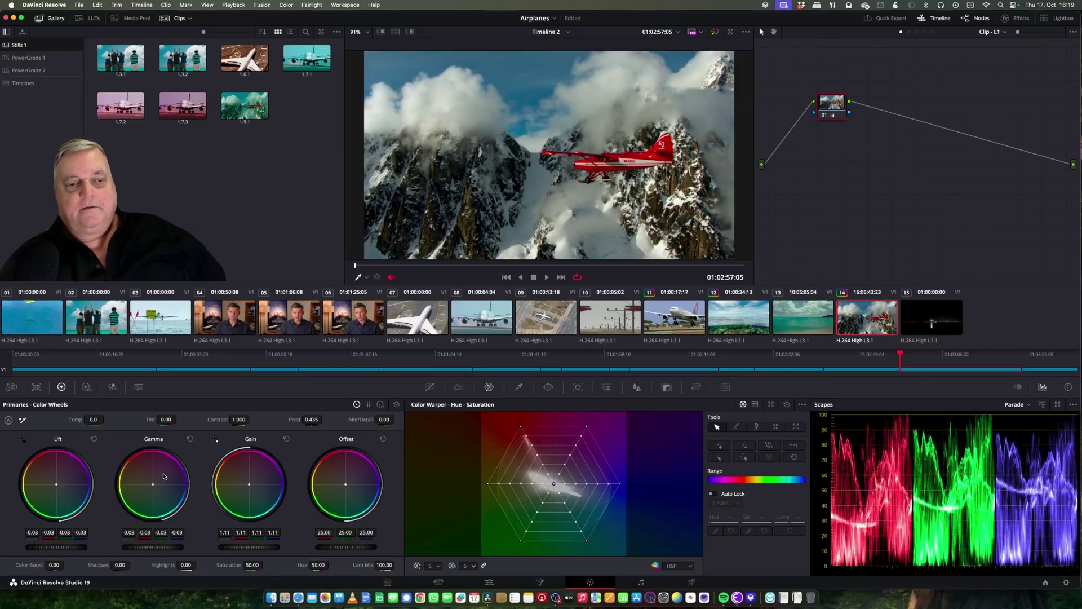
{"action": "left_click_drag", "start_coordinate": [153, 484], "coordinate": [151, 484]}
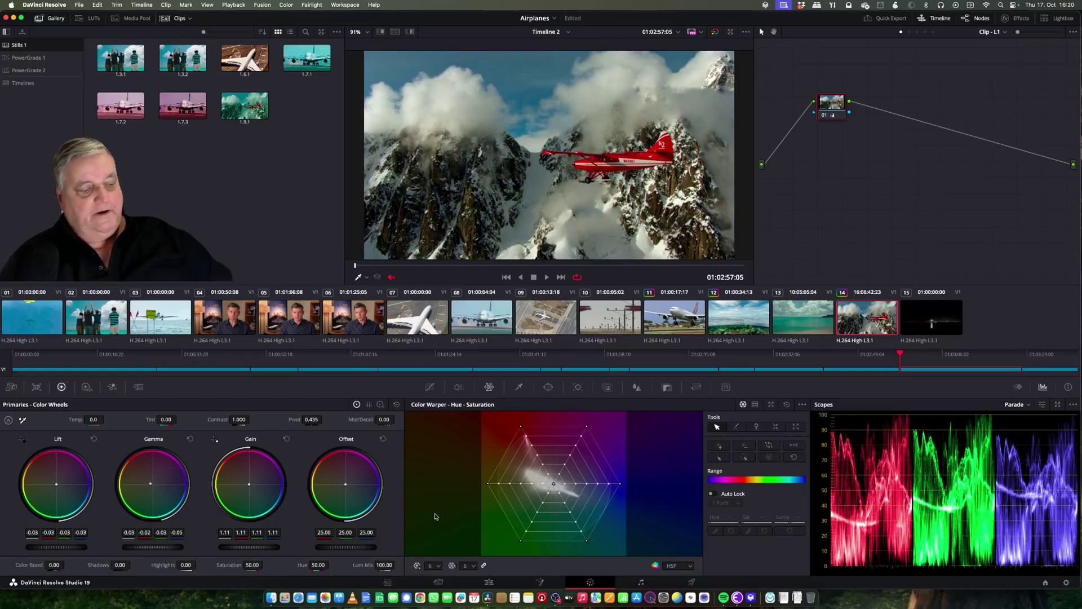
{"action": "key", "text": "alt+s"}
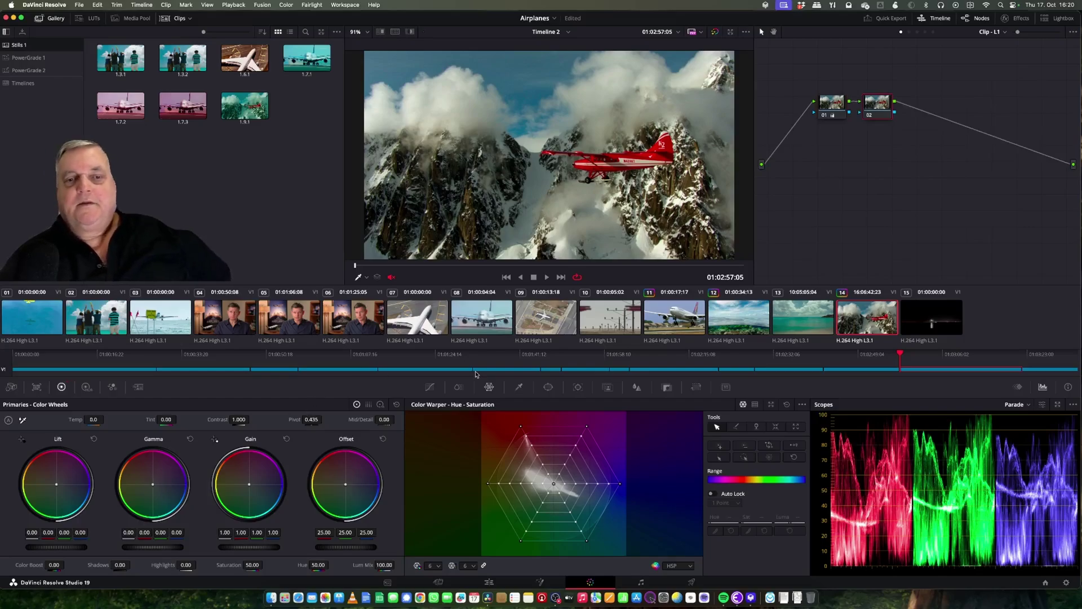
Step: Sample the red plane with node 02's HSL qualifier and preview the highlight matte
{"action": "left_click", "coordinate": [520, 388]}
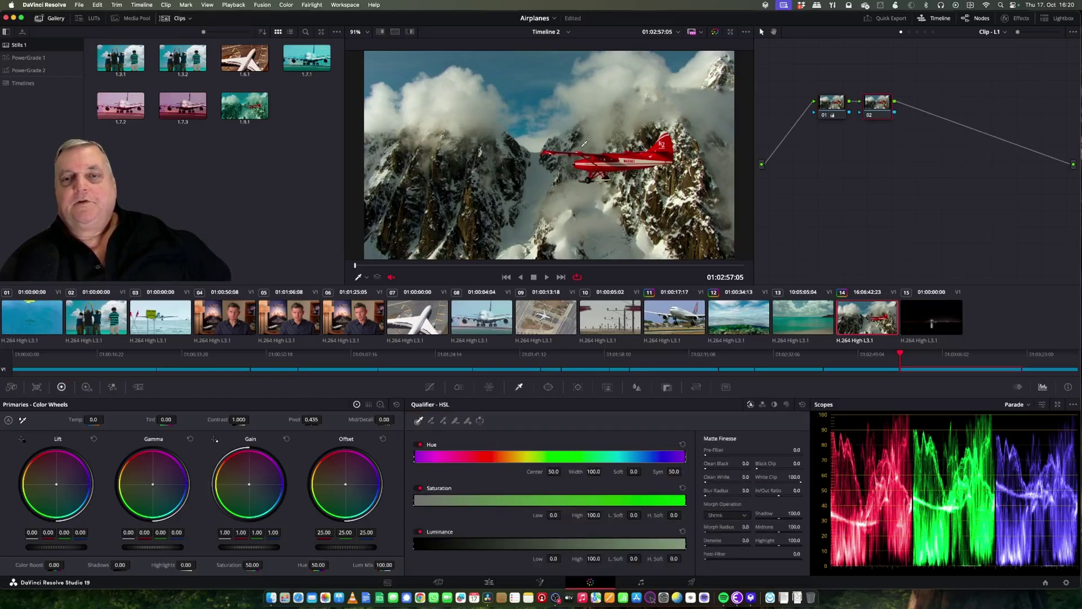
{"action": "left_click", "coordinate": [662, 148]}
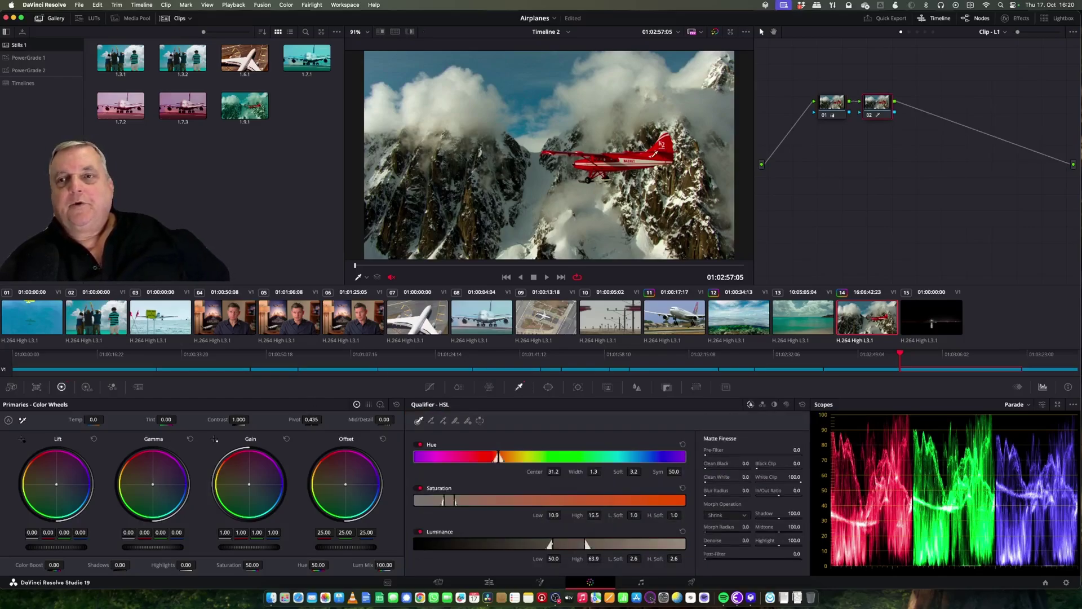
{"action": "left_click", "coordinate": [410, 32]}
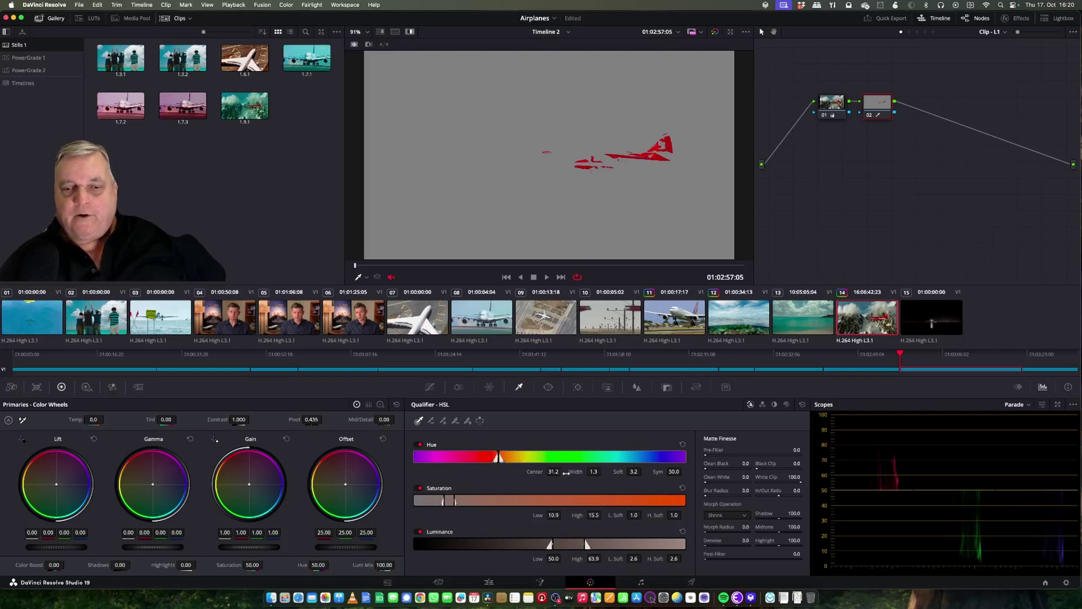
Step: Refine the qualifier to hue centre 29.1, saturation high 21.7, luminance 49.4 to 73.4
{"action": "left_click_drag", "start_coordinate": [594, 472], "coordinate": [562, 472]}
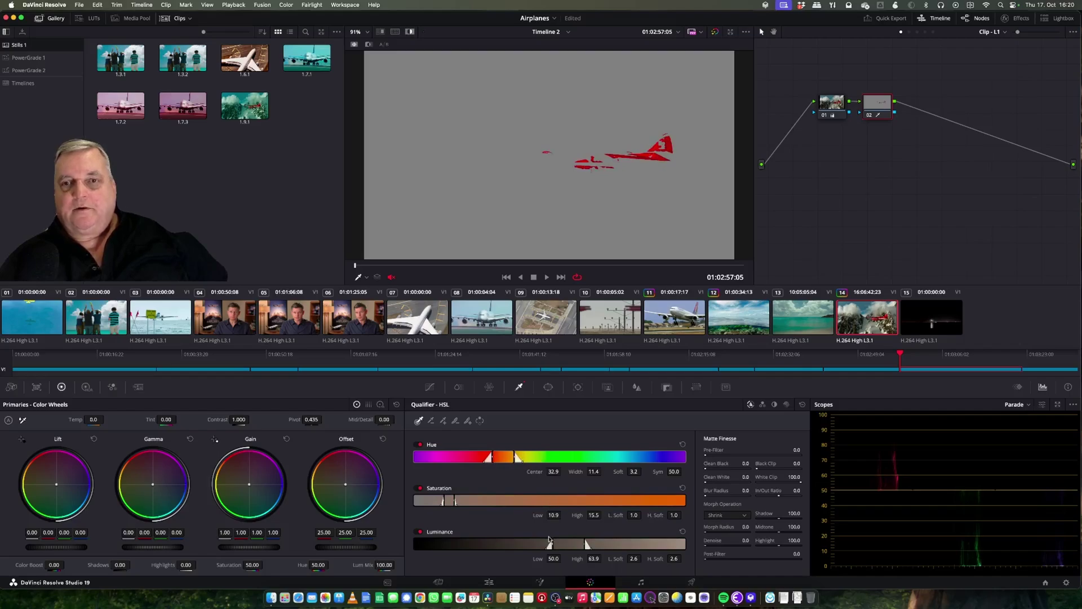
{"action": "left_click_drag", "start_coordinate": [553, 514], "coordinate": [562, 515]}
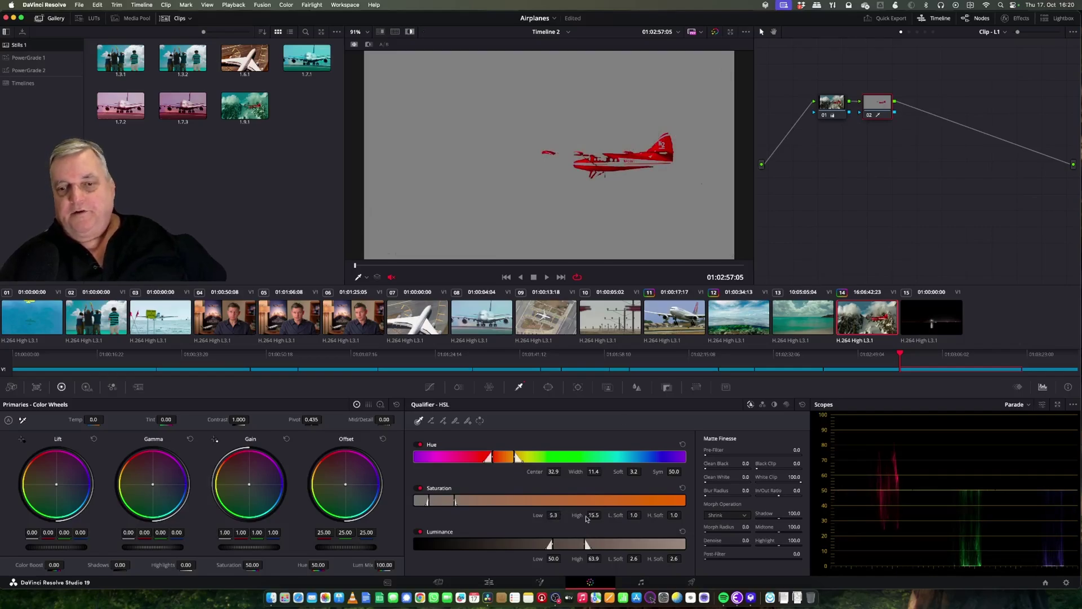
{"action": "left_click_drag", "start_coordinate": [588, 516], "coordinate": [591, 514]}
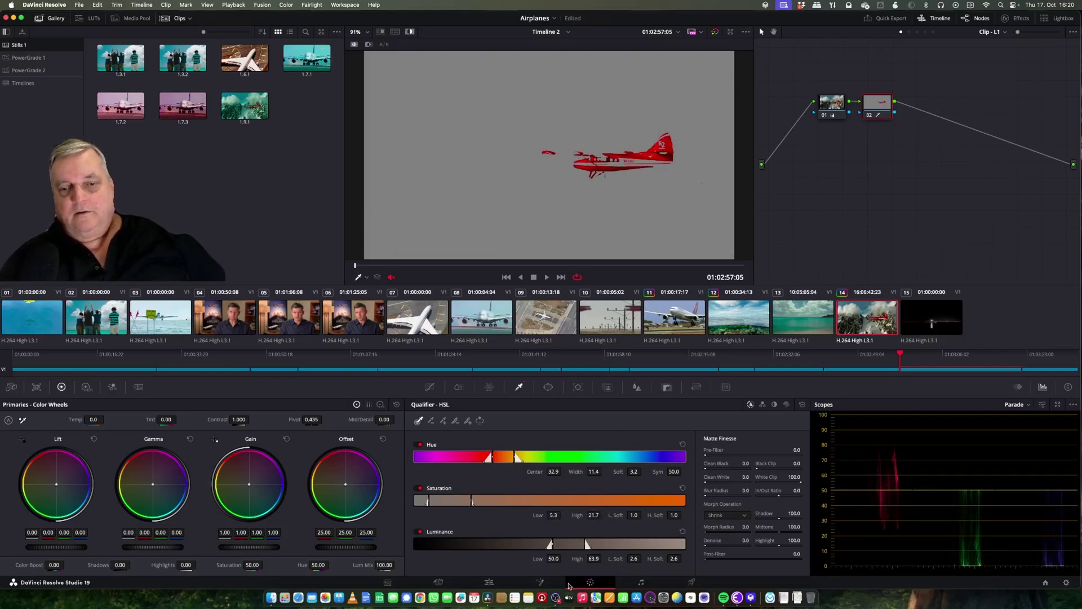
{"action": "left_click_drag", "start_coordinate": [553, 558], "coordinate": [608, 559]}
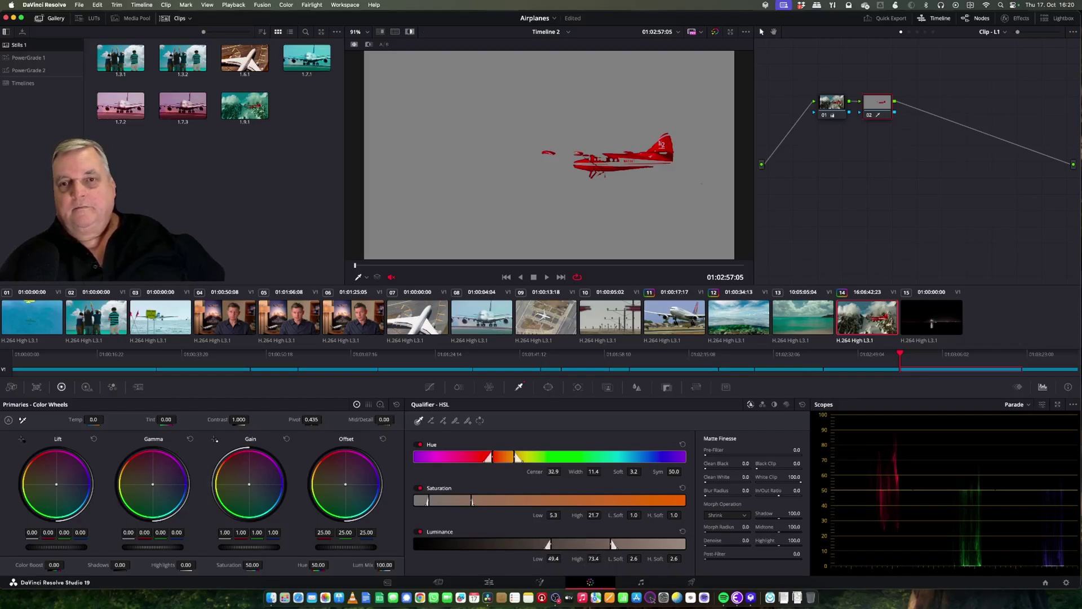
{"action": "left_click_drag", "start_coordinate": [503, 457], "coordinate": [493, 456]}
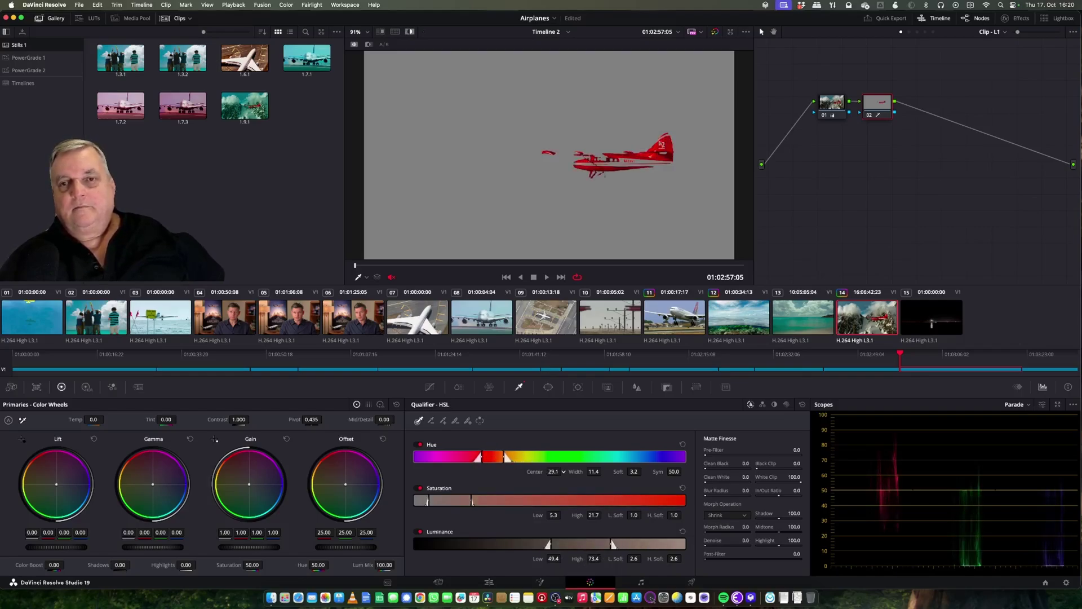
{"action": "double_click", "coordinate": [554, 472]}
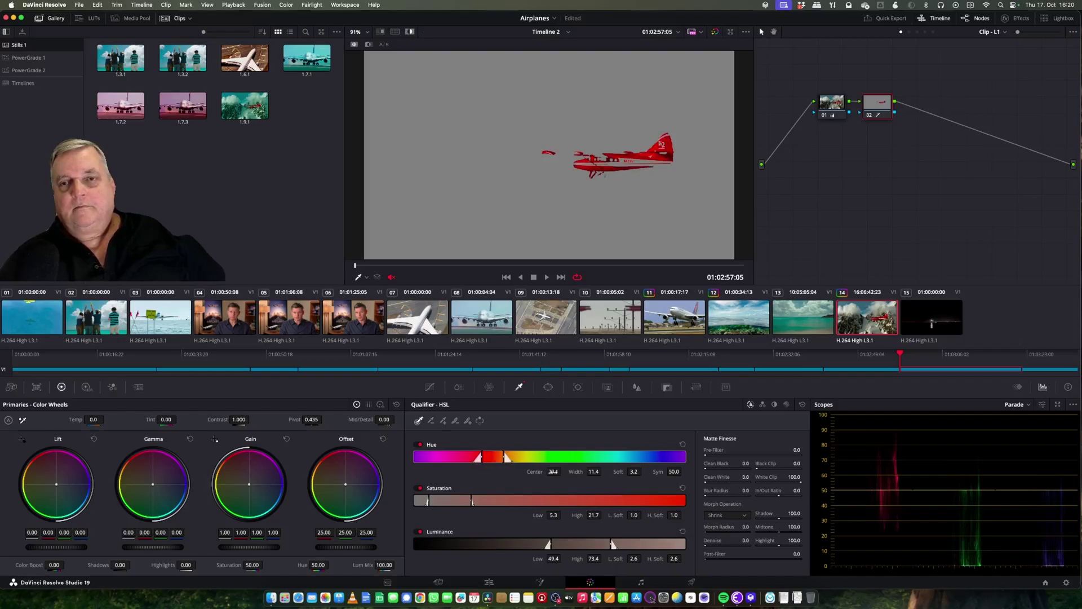
Step: Recolour the plane magenta with Saturation 71 and Hue 65.80, then play back to check
{"action": "left_click", "coordinate": [411, 32]}
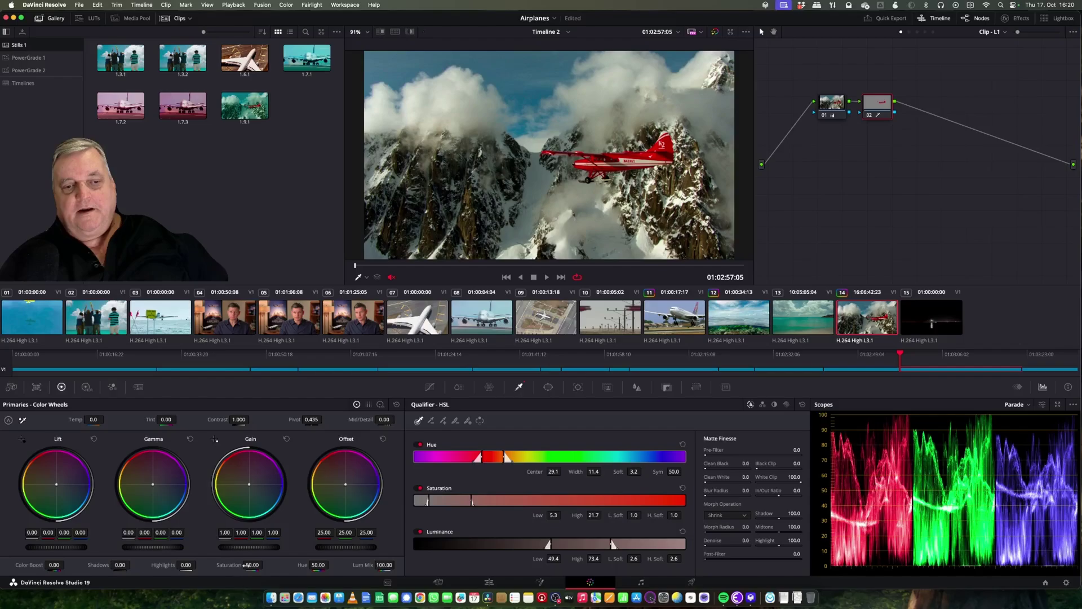
{"action": "left_click_drag", "start_coordinate": [264, 564], "coordinate": [265, 564]}
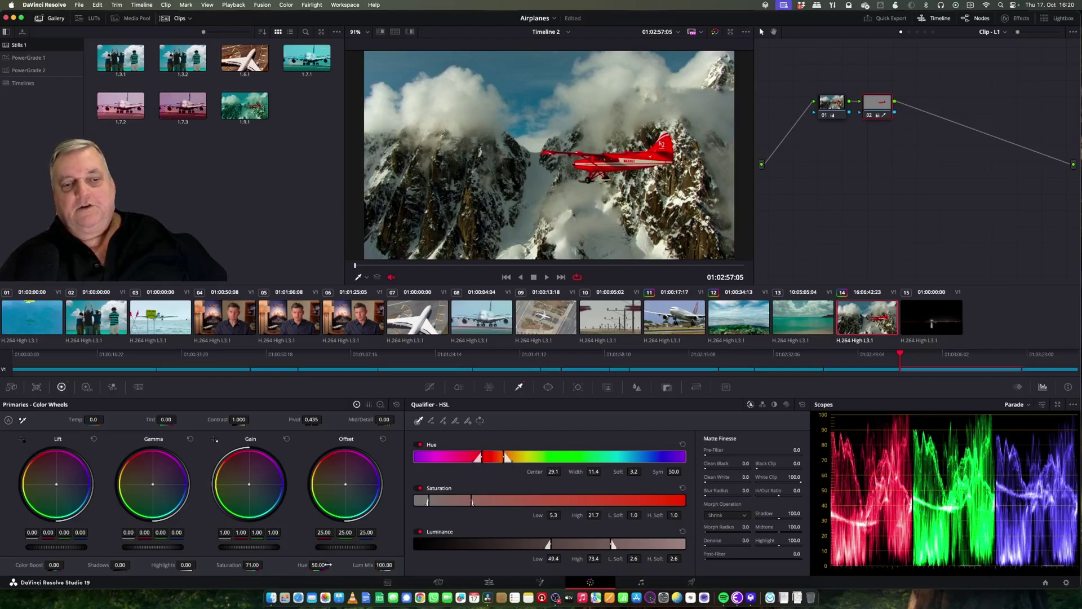
{"action": "left_click_drag", "start_coordinate": [319, 564], "coordinate": [331, 565]}
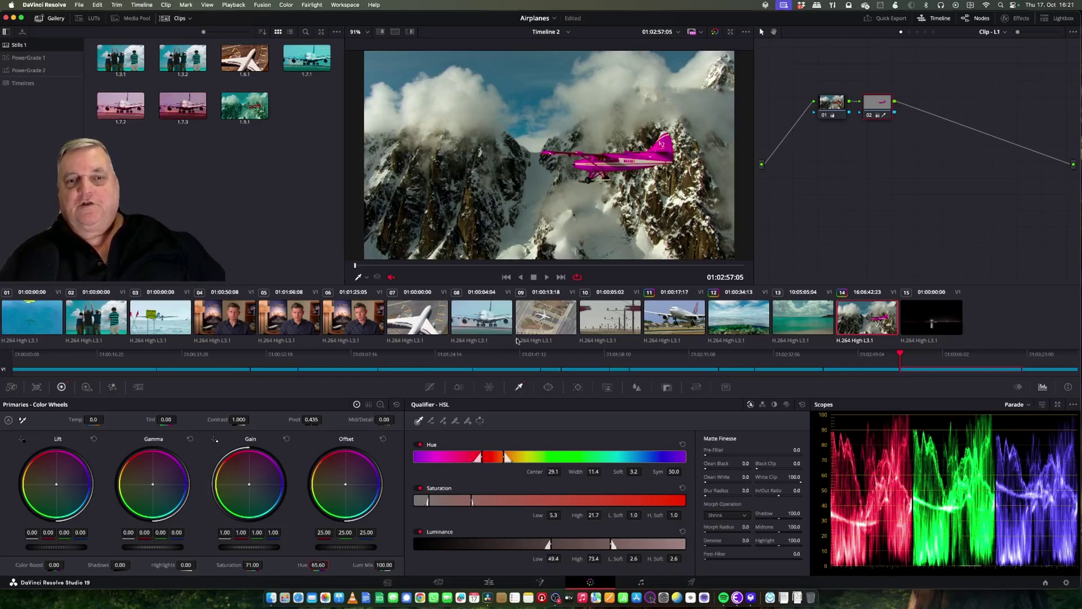
{"action": "left_click", "coordinate": [546, 277]}
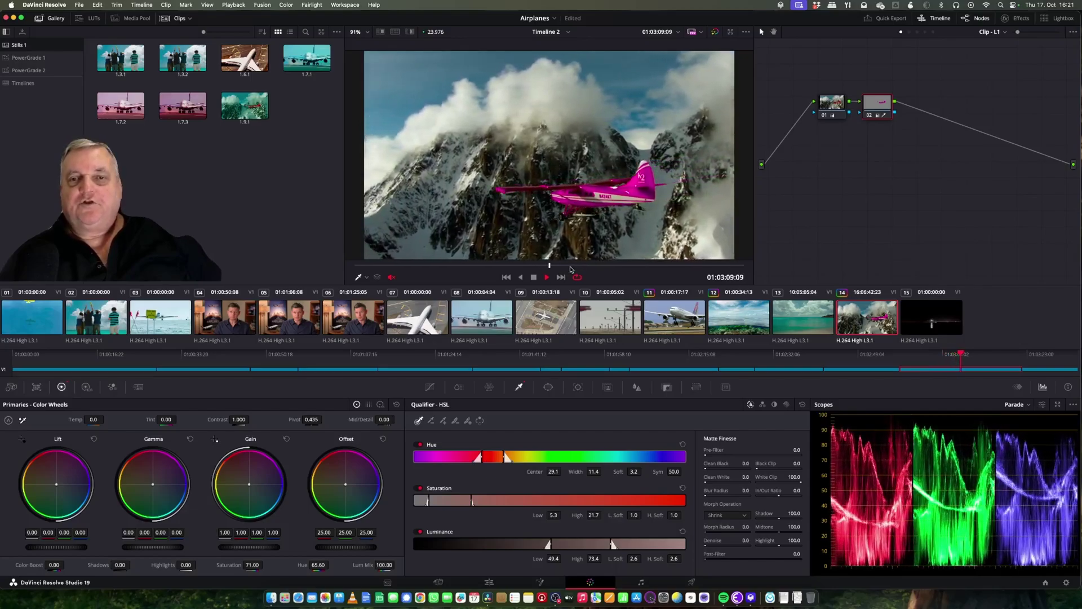
{"action": "key", "text": "space"}
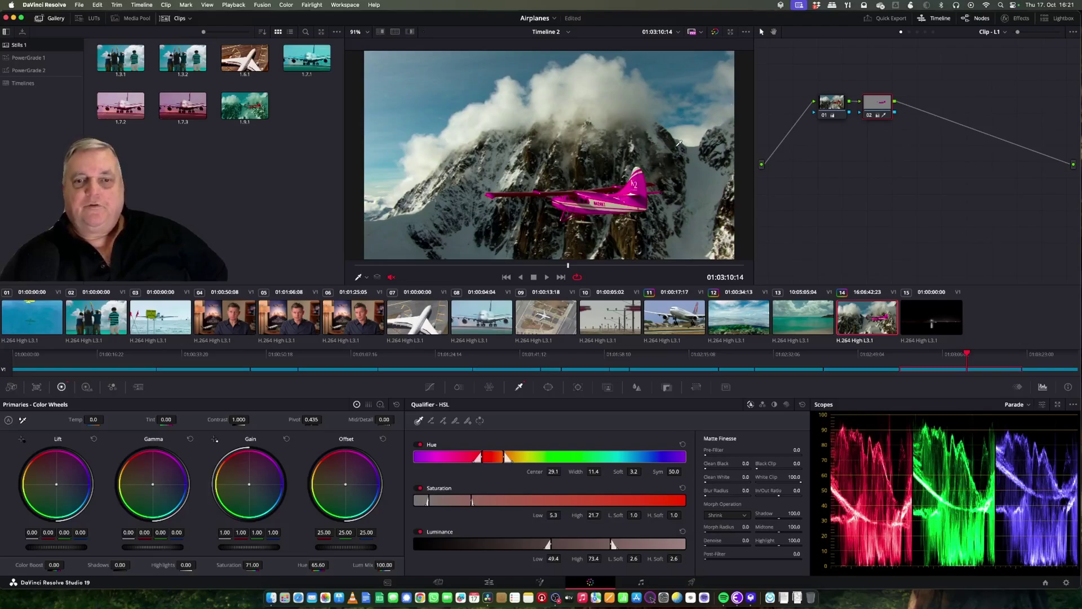
Step: Grab a still of clip 14's grade, then wipe-compare it on clip 11 and turn the wipe off
{"action": "right_click", "coordinate": [544, 97]}
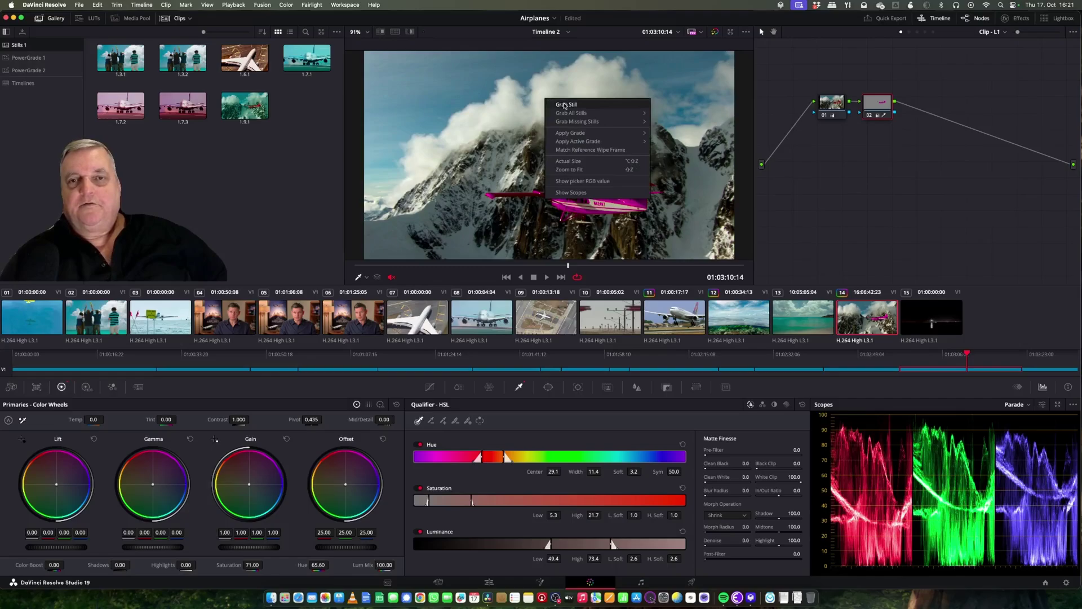
{"action": "left_click", "coordinate": [565, 105]}
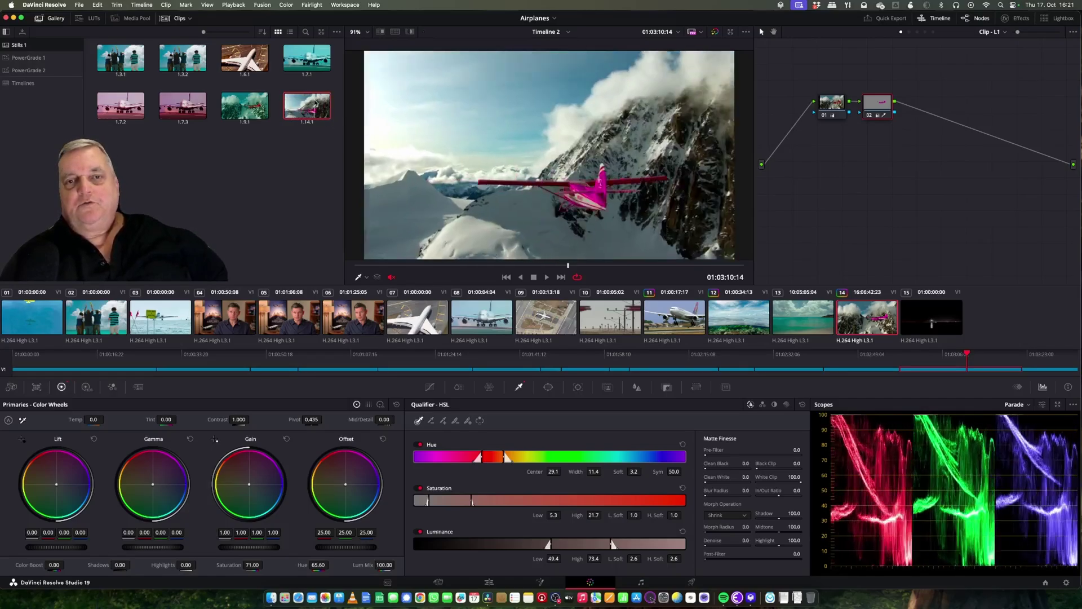
{"action": "left_click", "coordinate": [686, 325]}
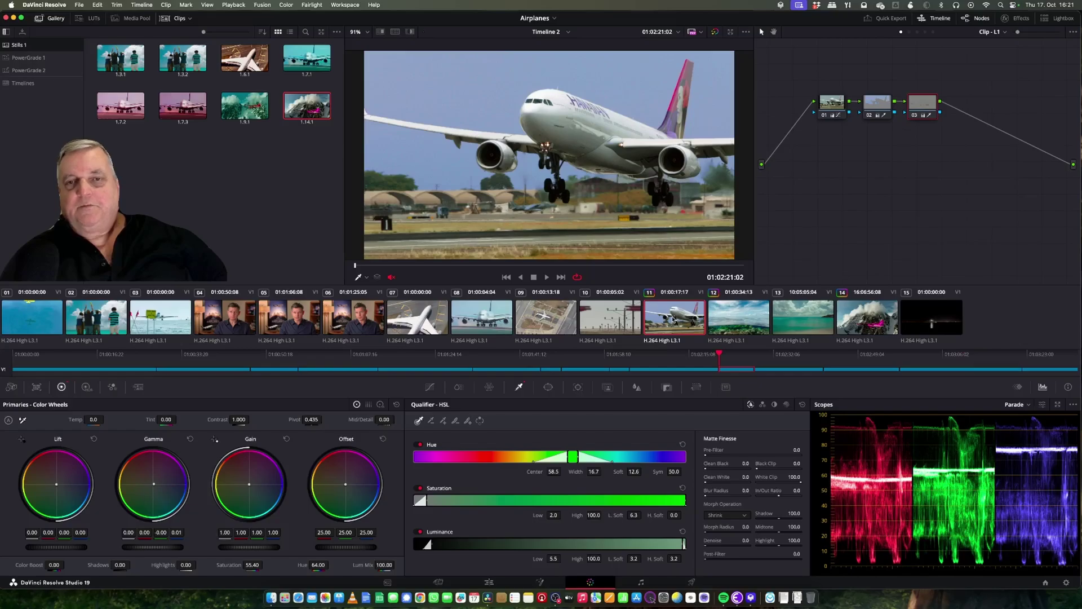
{"action": "double_click", "coordinate": [309, 113]}
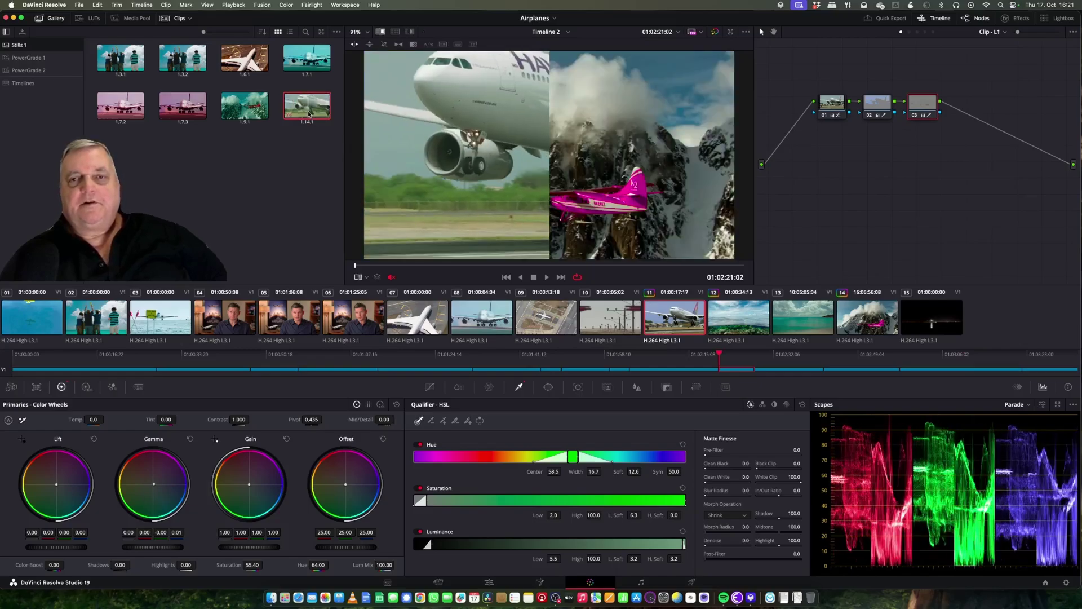
{"action": "mouse_move", "coordinate": [551, 167]}
{"action": "left_mouse_down"}
{"action": "mouse_move", "coordinate": [441, 162]}
{"action": "mouse_move", "coordinate": [621, 162]}
{"action": "mouse_move", "coordinate": [518, 163]}
{"action": "mouse_move", "coordinate": [549, 168]}
{"action": "left_mouse_up"}
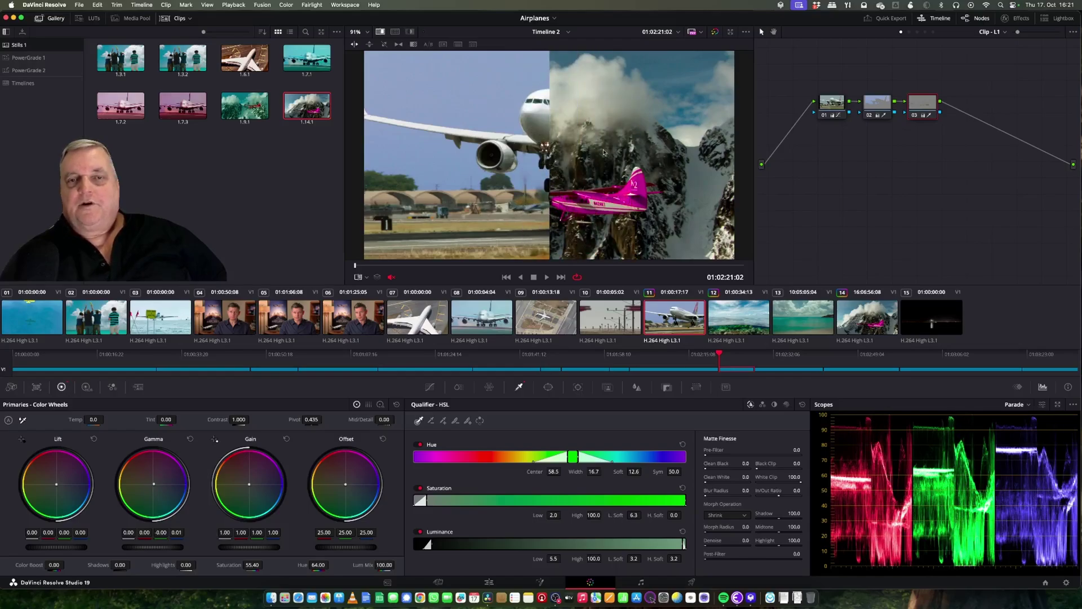
{"action": "left_click", "coordinate": [379, 32]}
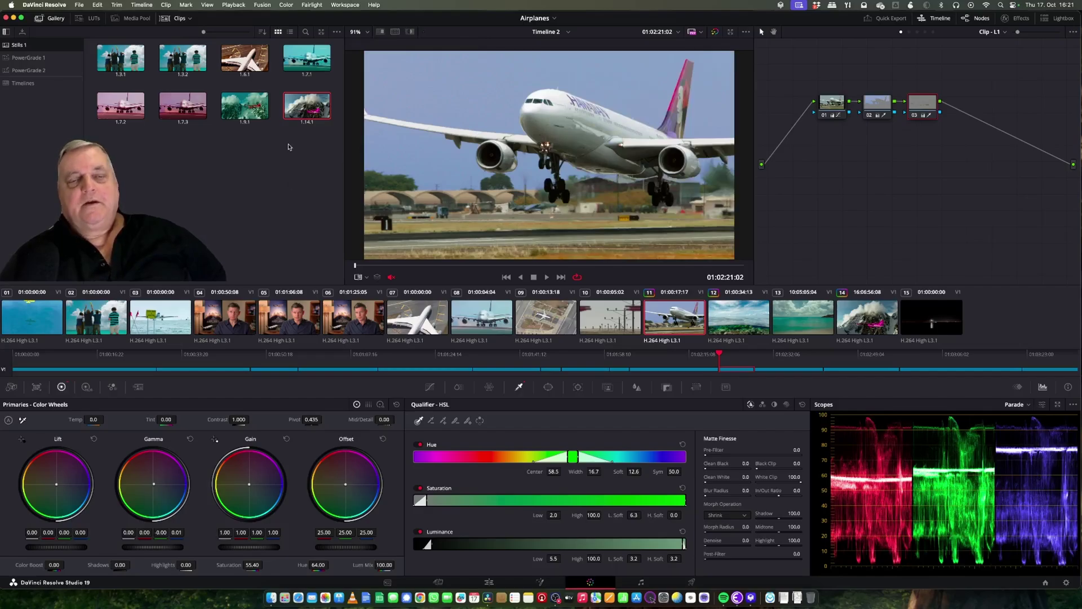
Step: Display still 1.14.1's node graph, then drag its node 02 into clip 11 and delete it again
{"action": "right_click", "coordinate": [309, 106]}
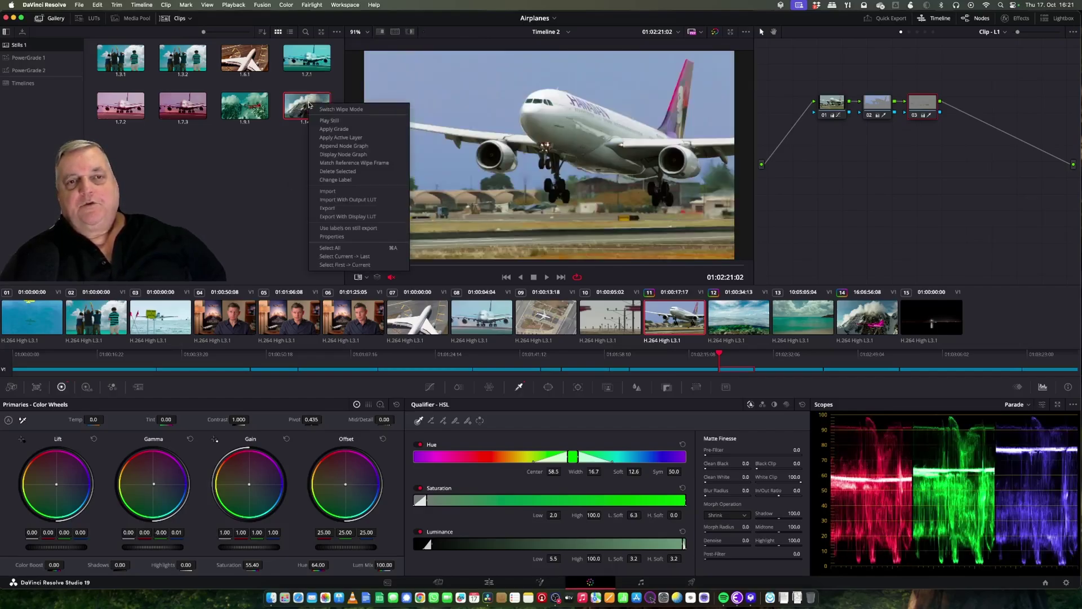
{"action": "left_click", "coordinate": [329, 120]}
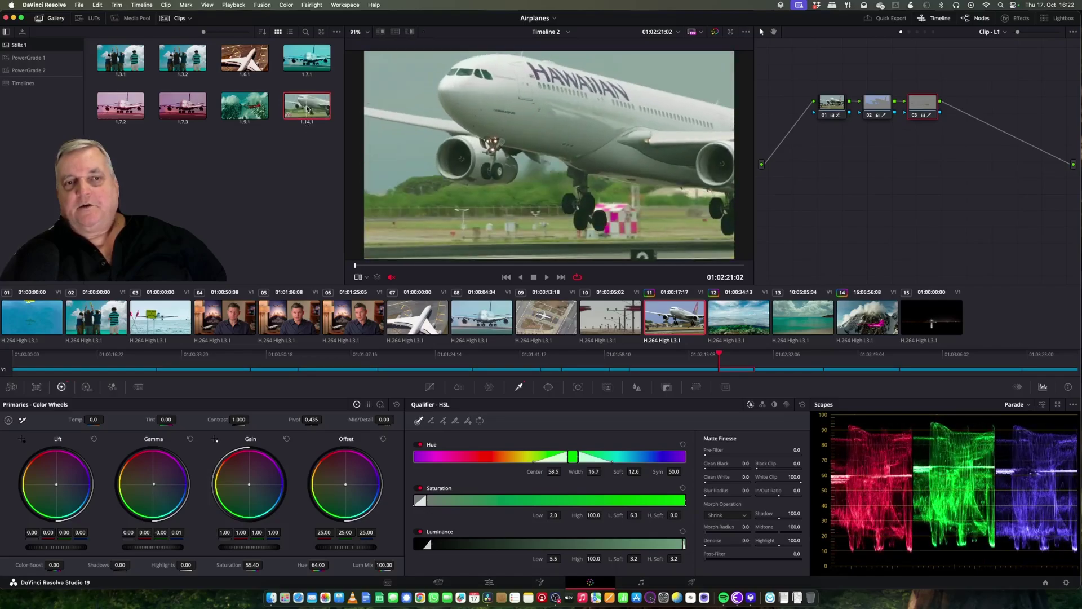
{"action": "right_click", "coordinate": [307, 108]}
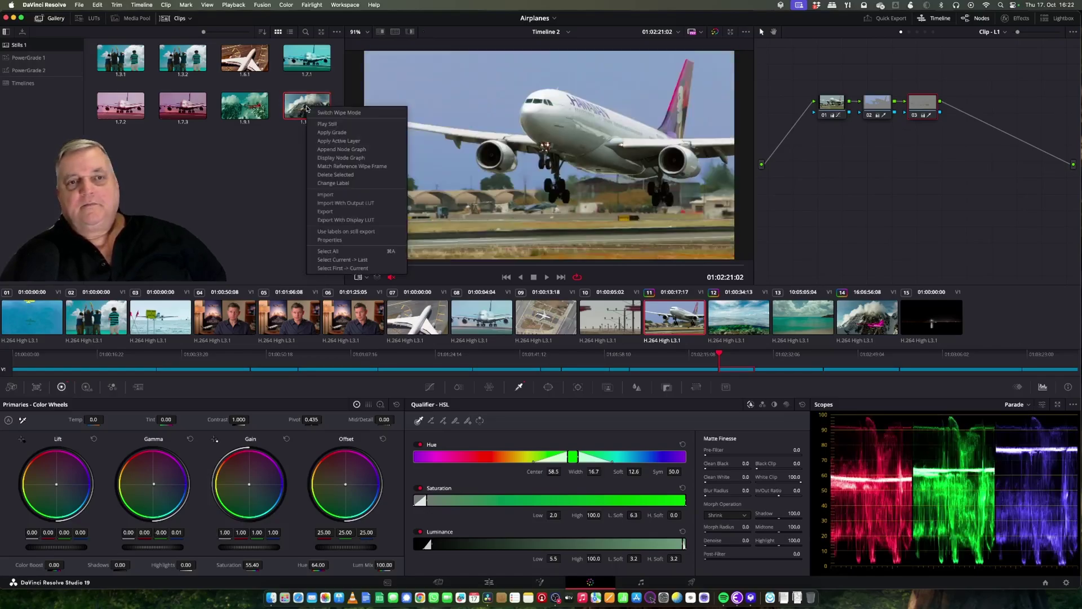
{"action": "left_click", "coordinate": [345, 159]}
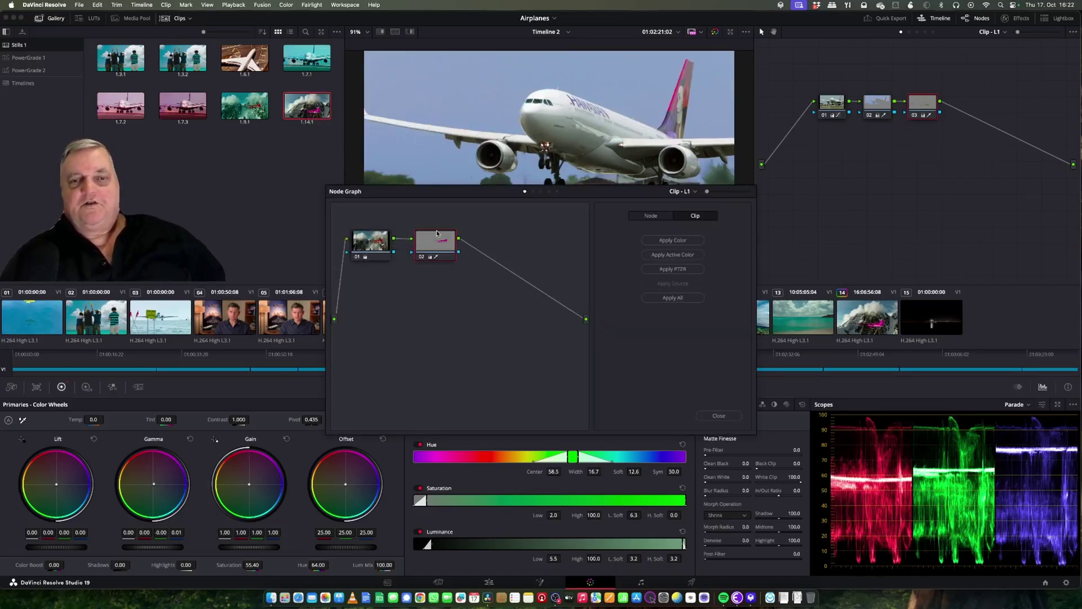
{"action": "left_click_drag", "start_coordinate": [432, 246], "coordinate": [1004, 136]}
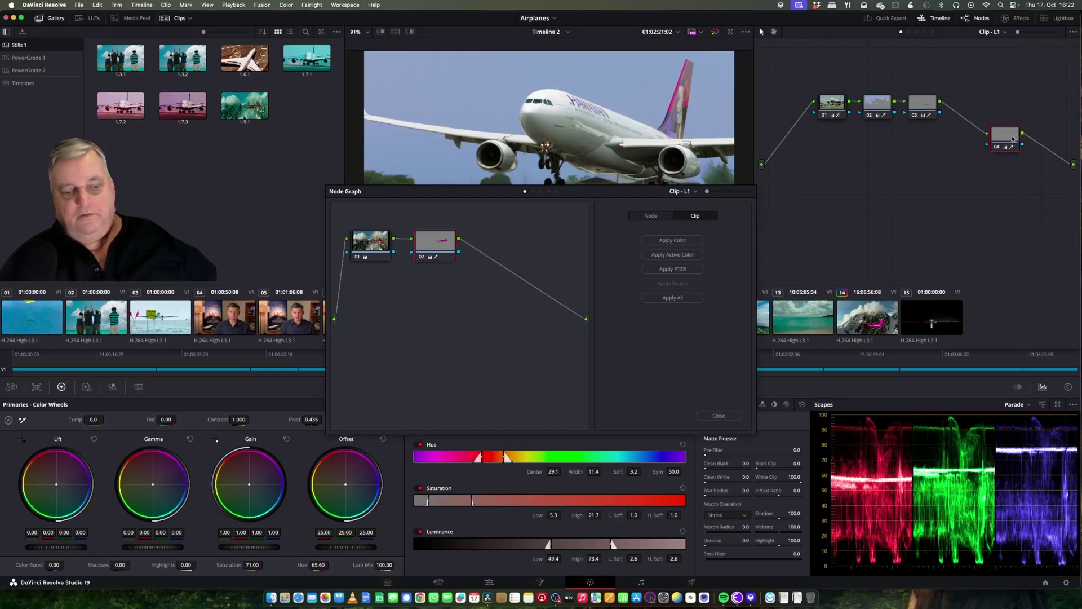
{"action": "key", "text": "Delete"}
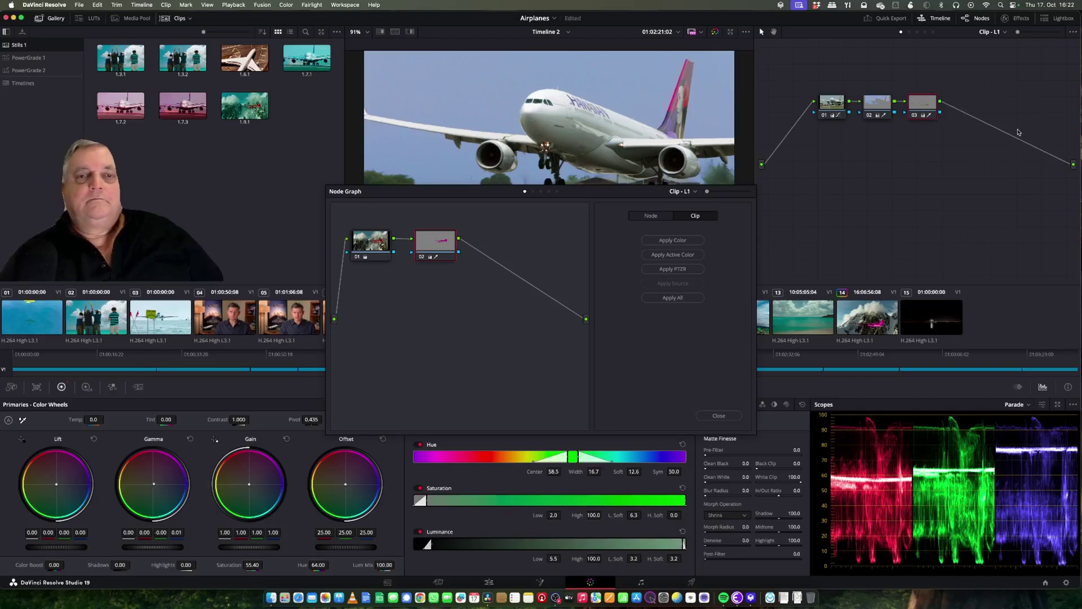